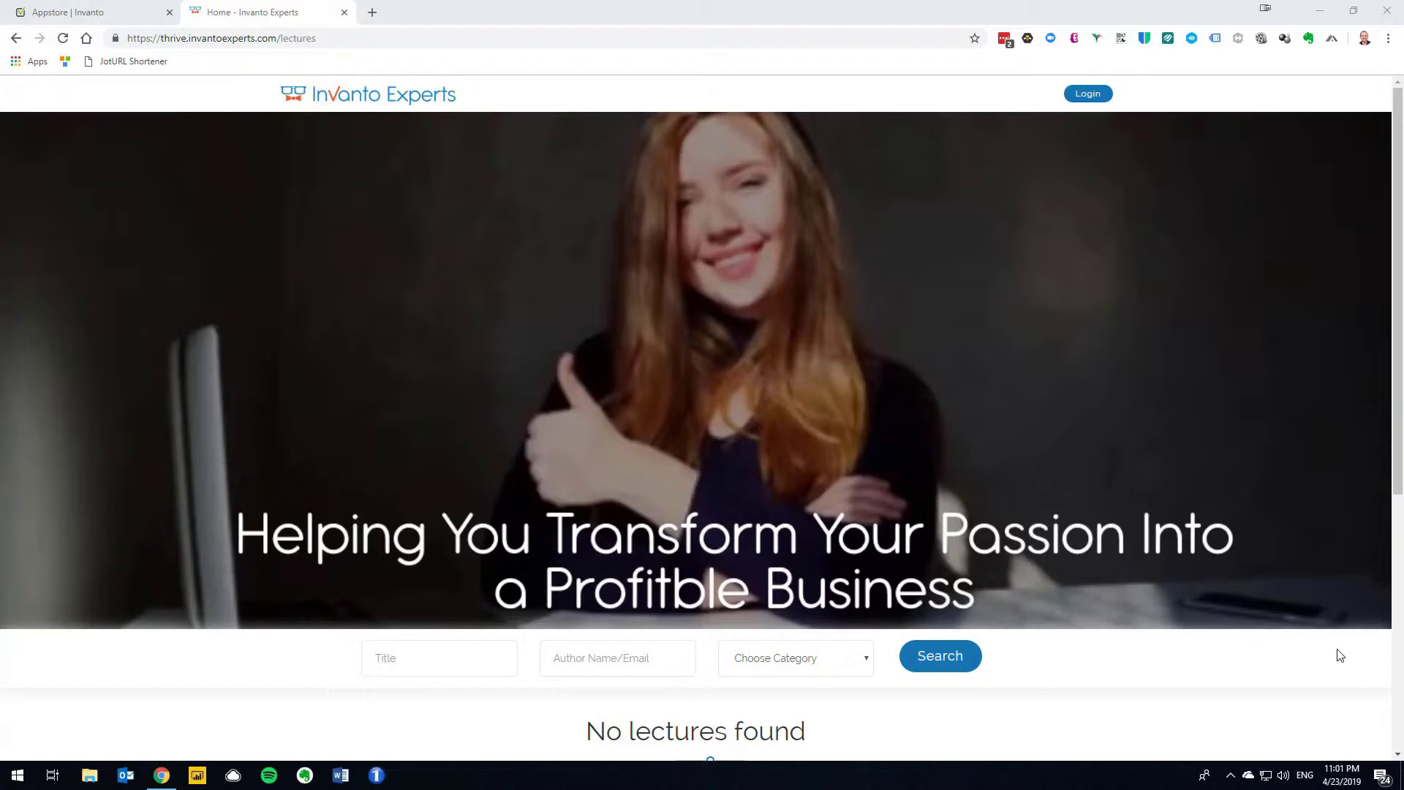
scroll(1318, 654, down, 2)
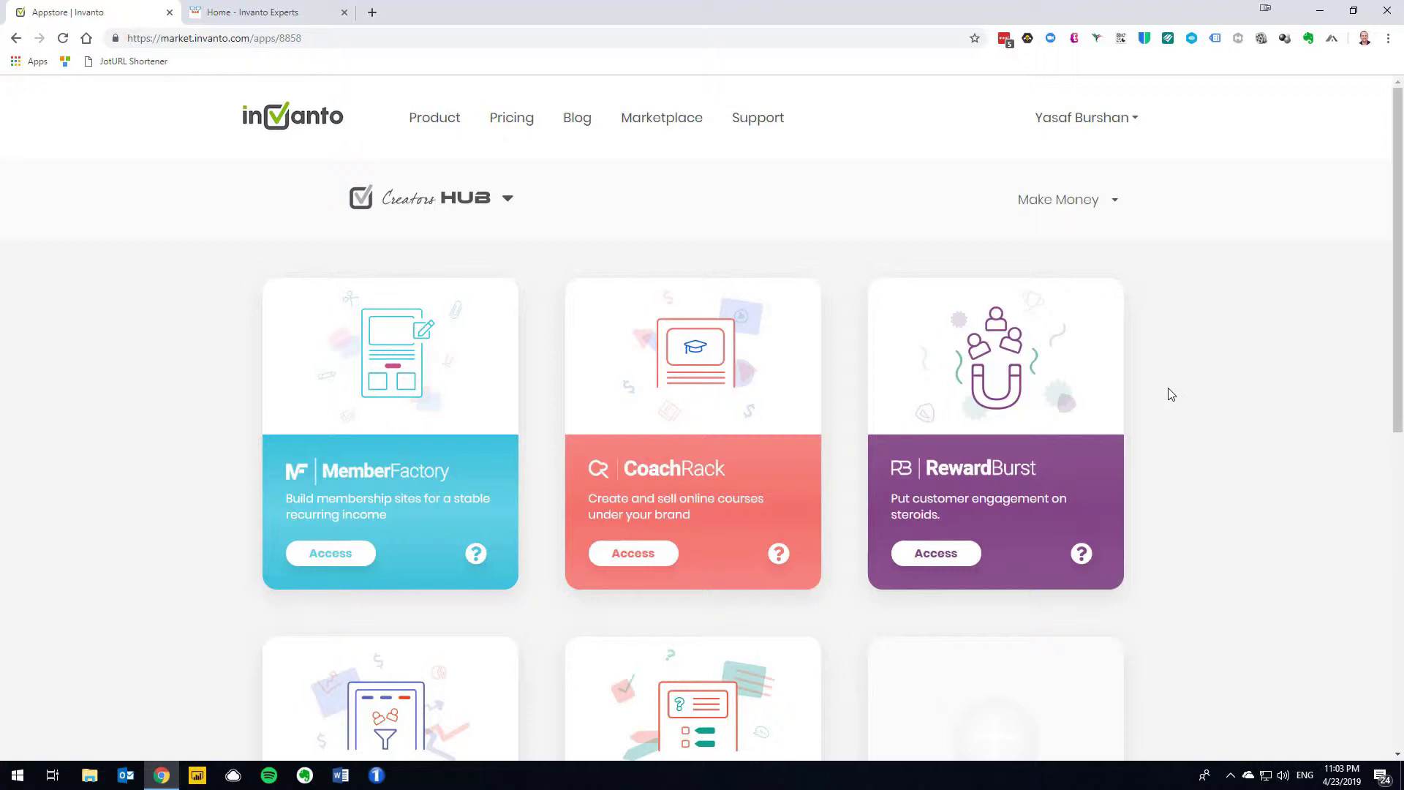
Step: Open the Schools translations in the account's Profile & Settings configuration
click(1139, 125)
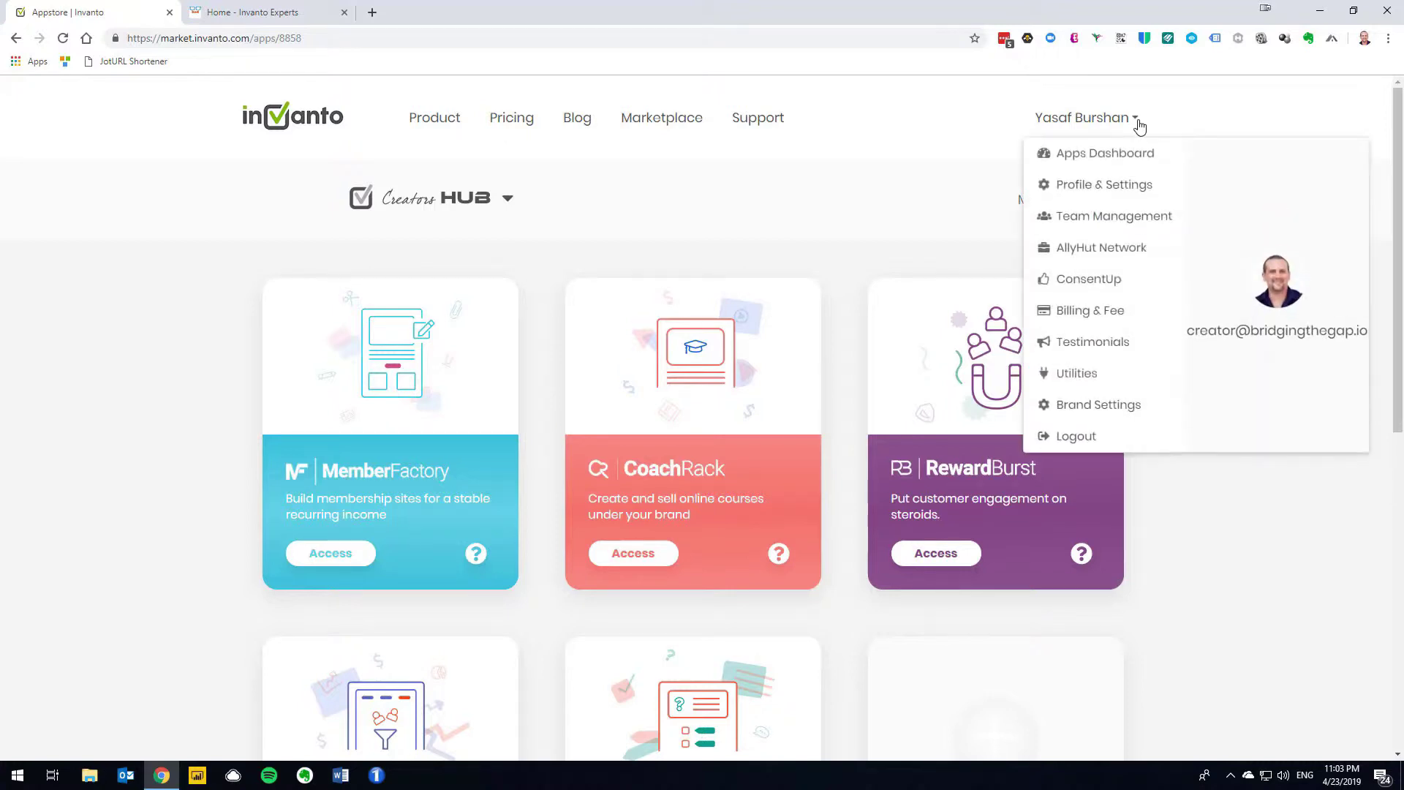
click(1096, 192)
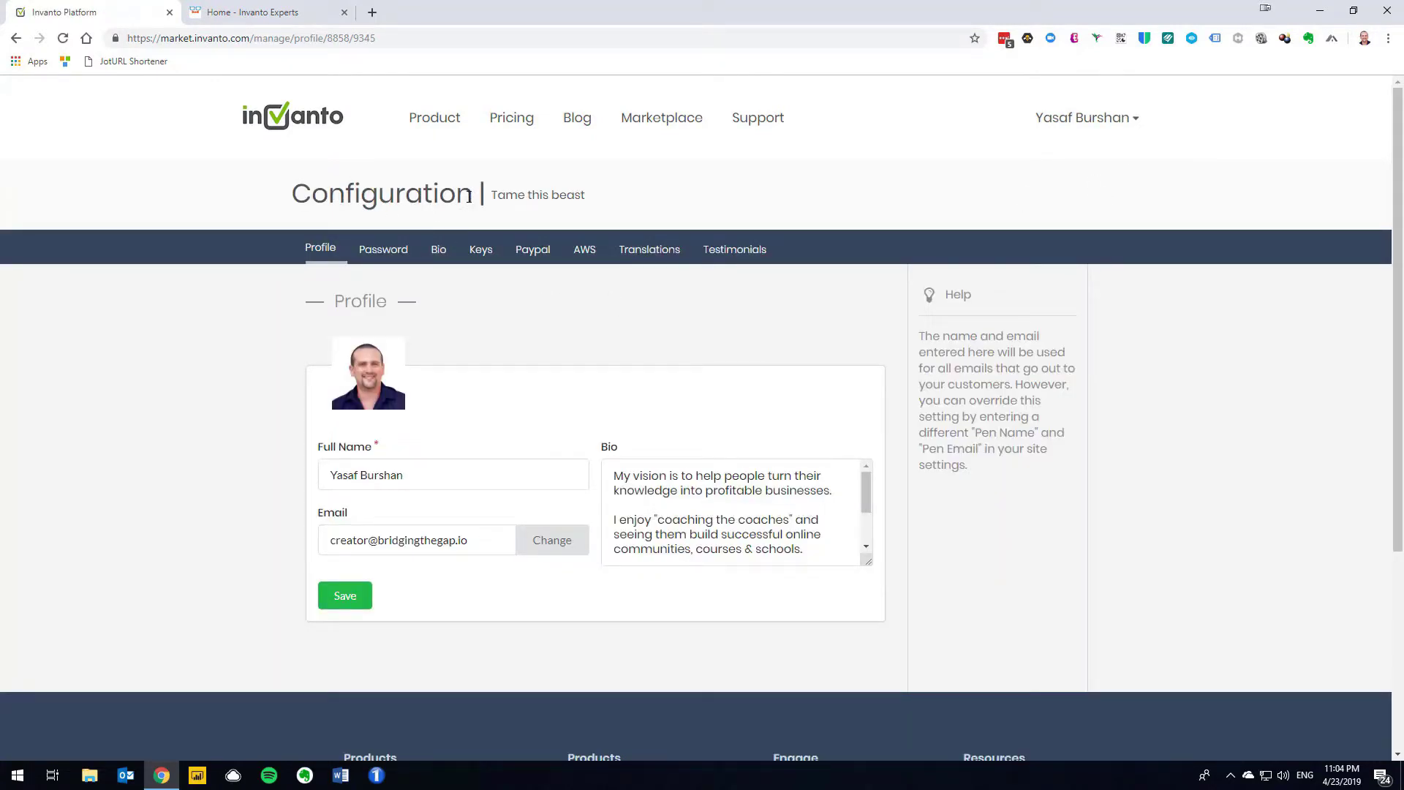
click(647, 262)
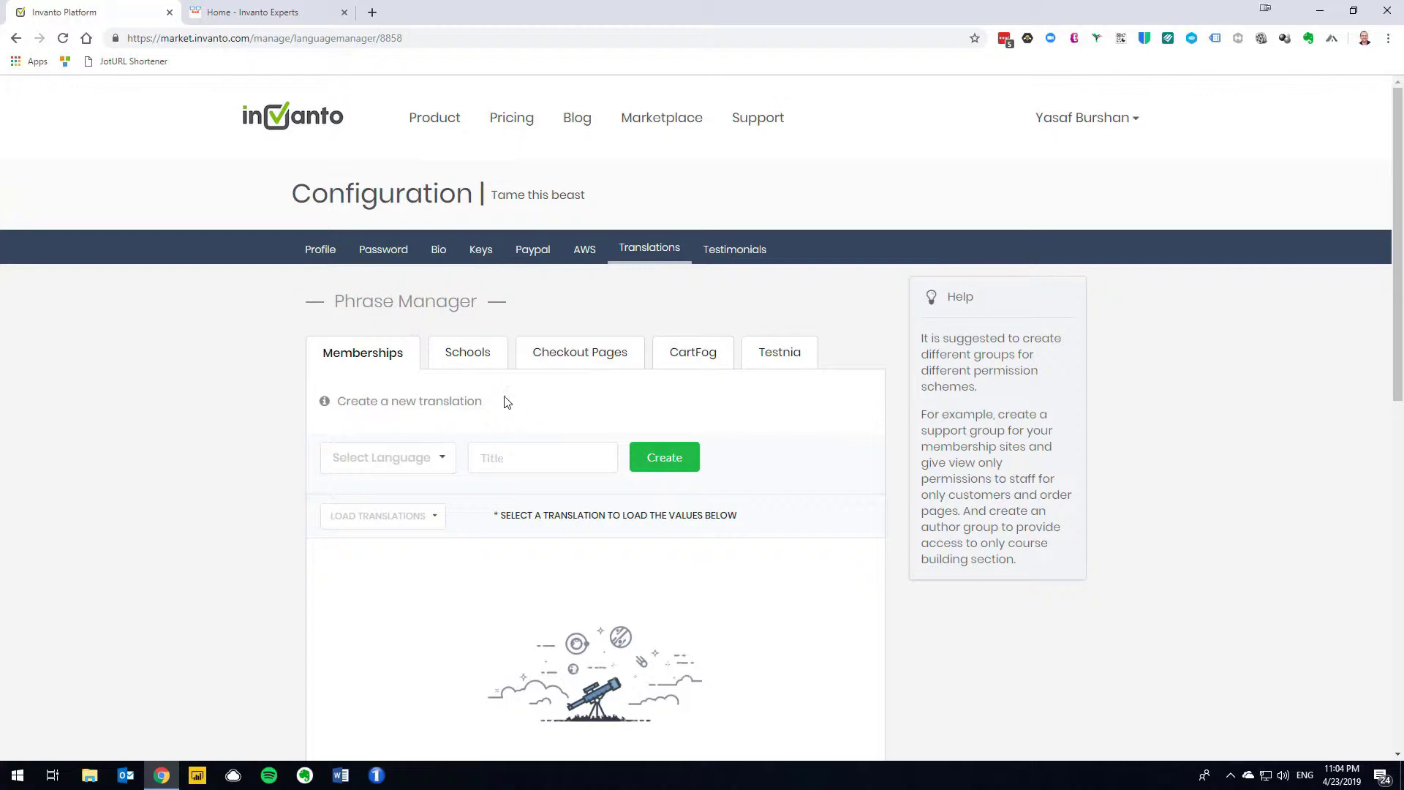
click(471, 360)
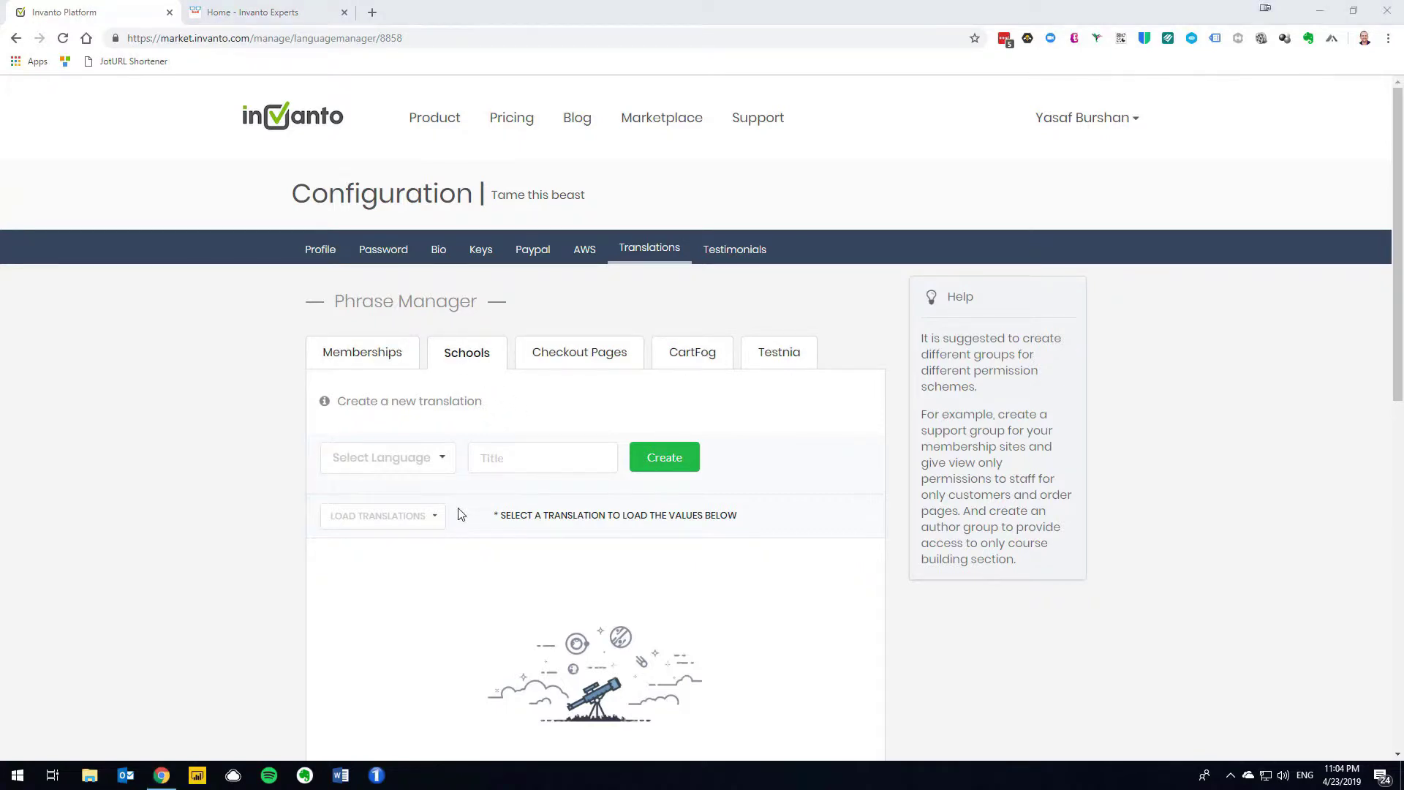
Step: Create a new English translation for Schools titled "Invanto Experts CR"
click(445, 468)
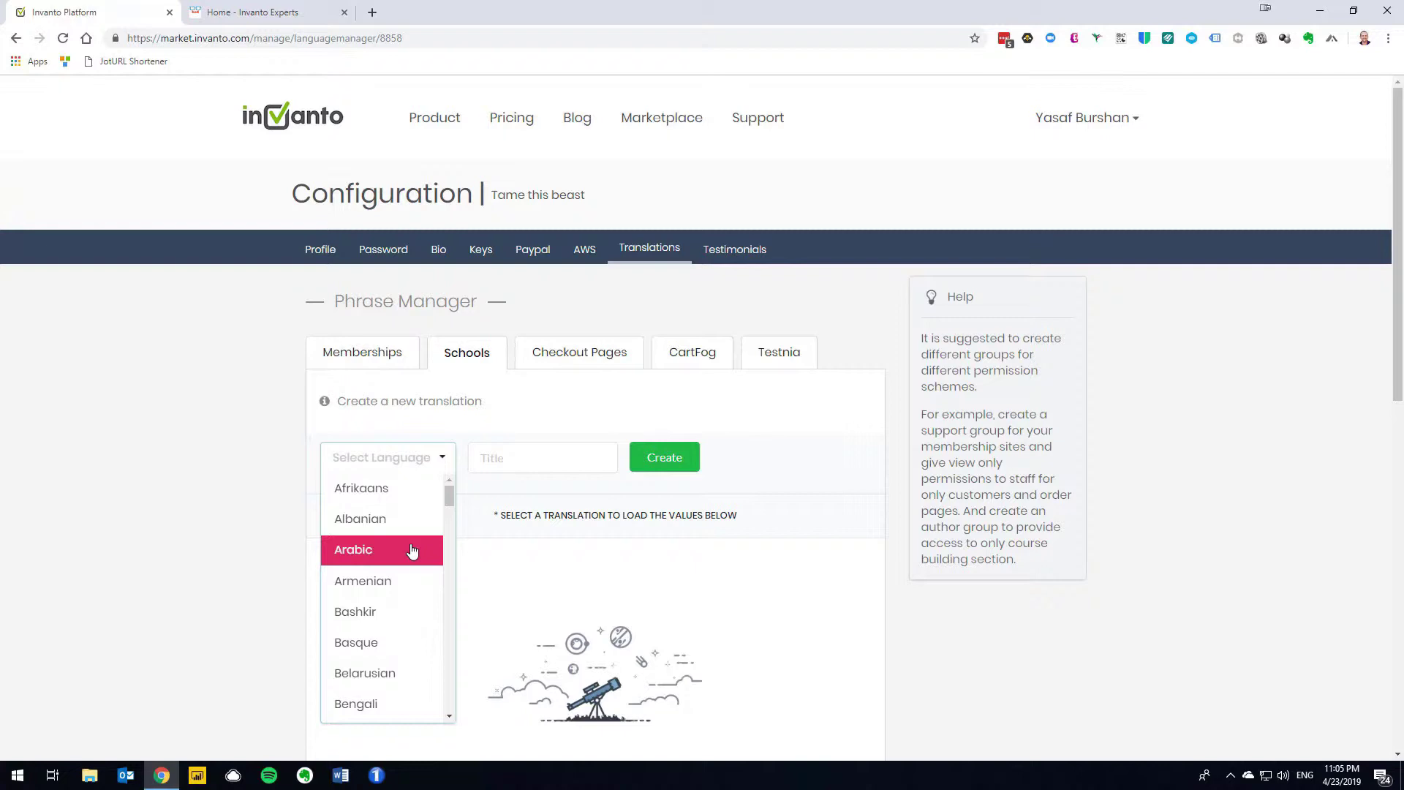
scroll(410, 555, down, 2)
scroll(401, 557, down, 3)
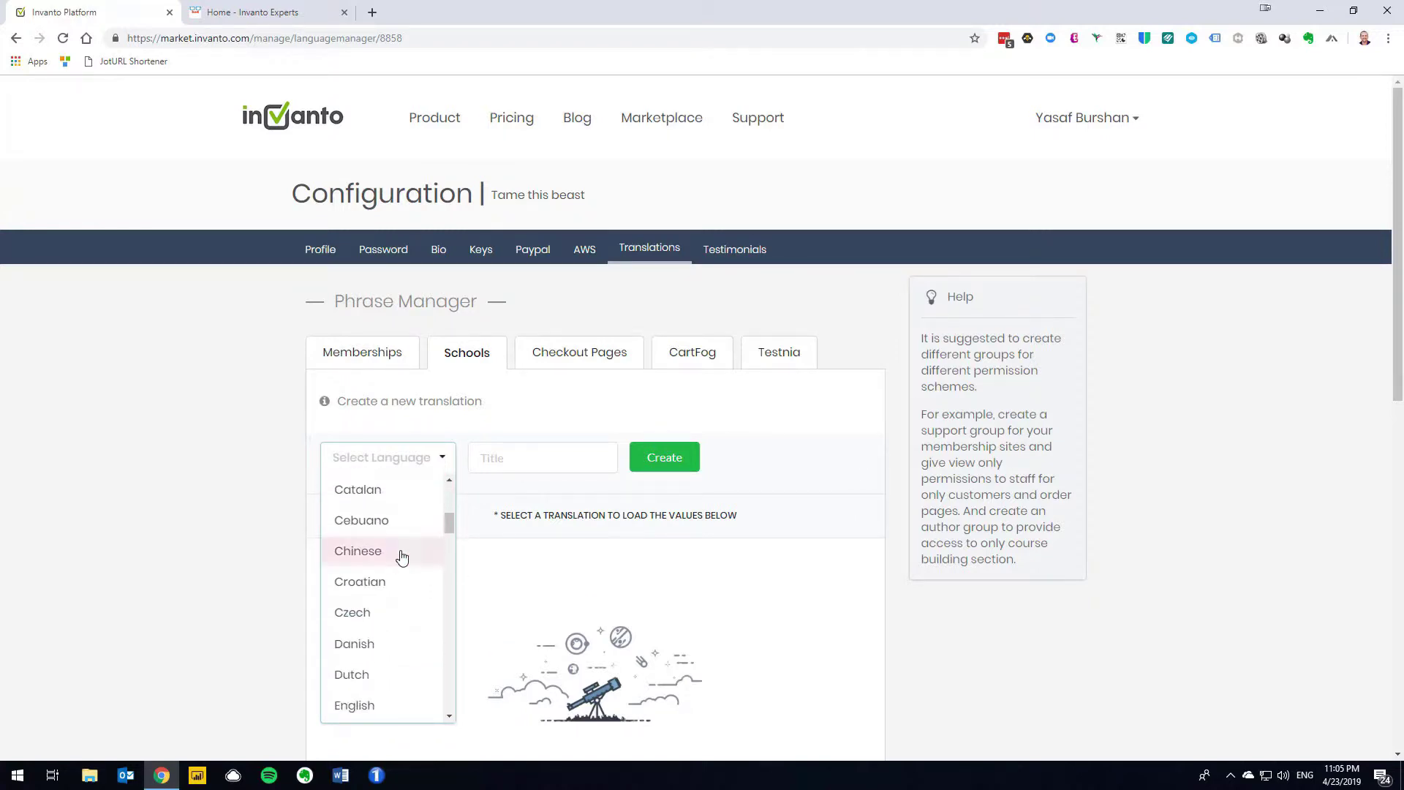
click(377, 687)
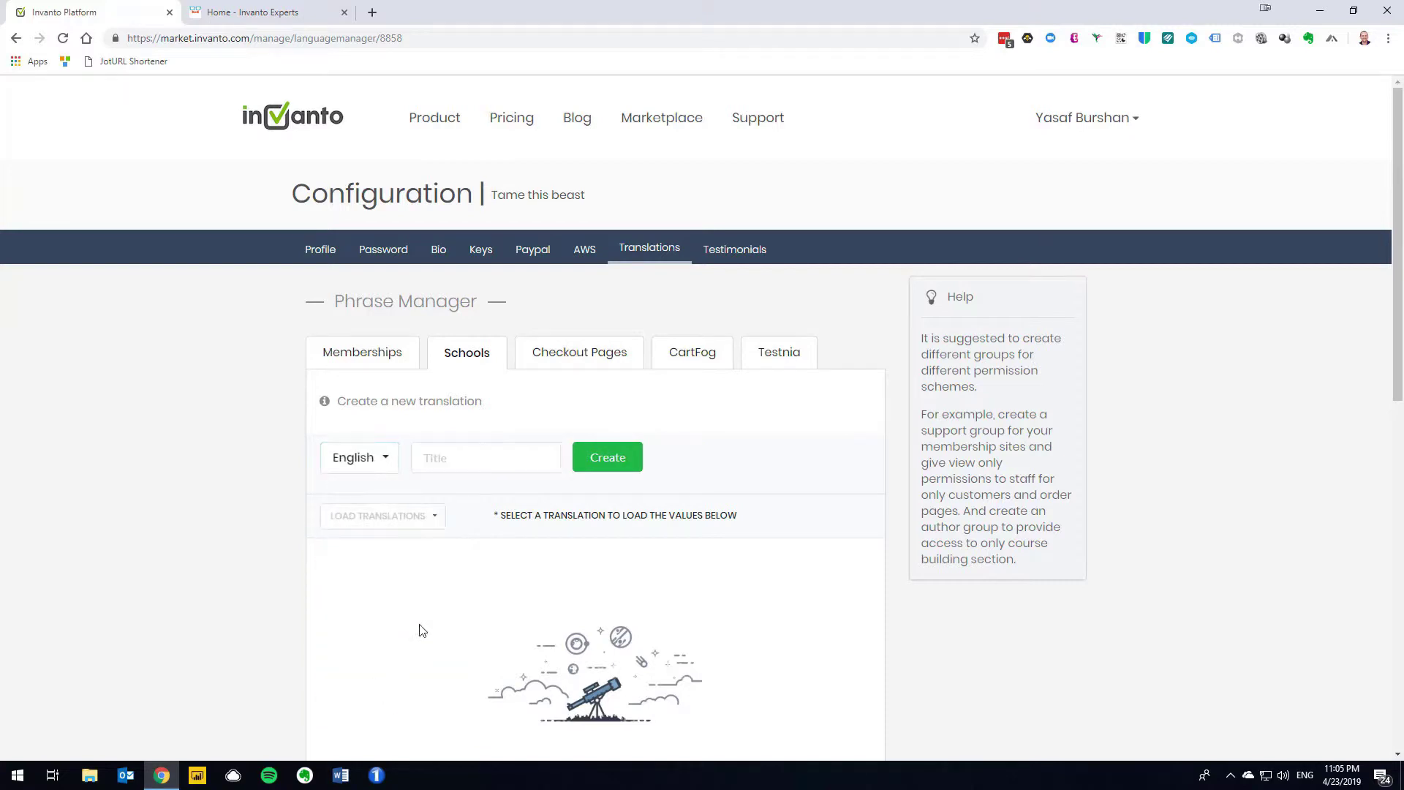
click(465, 465)
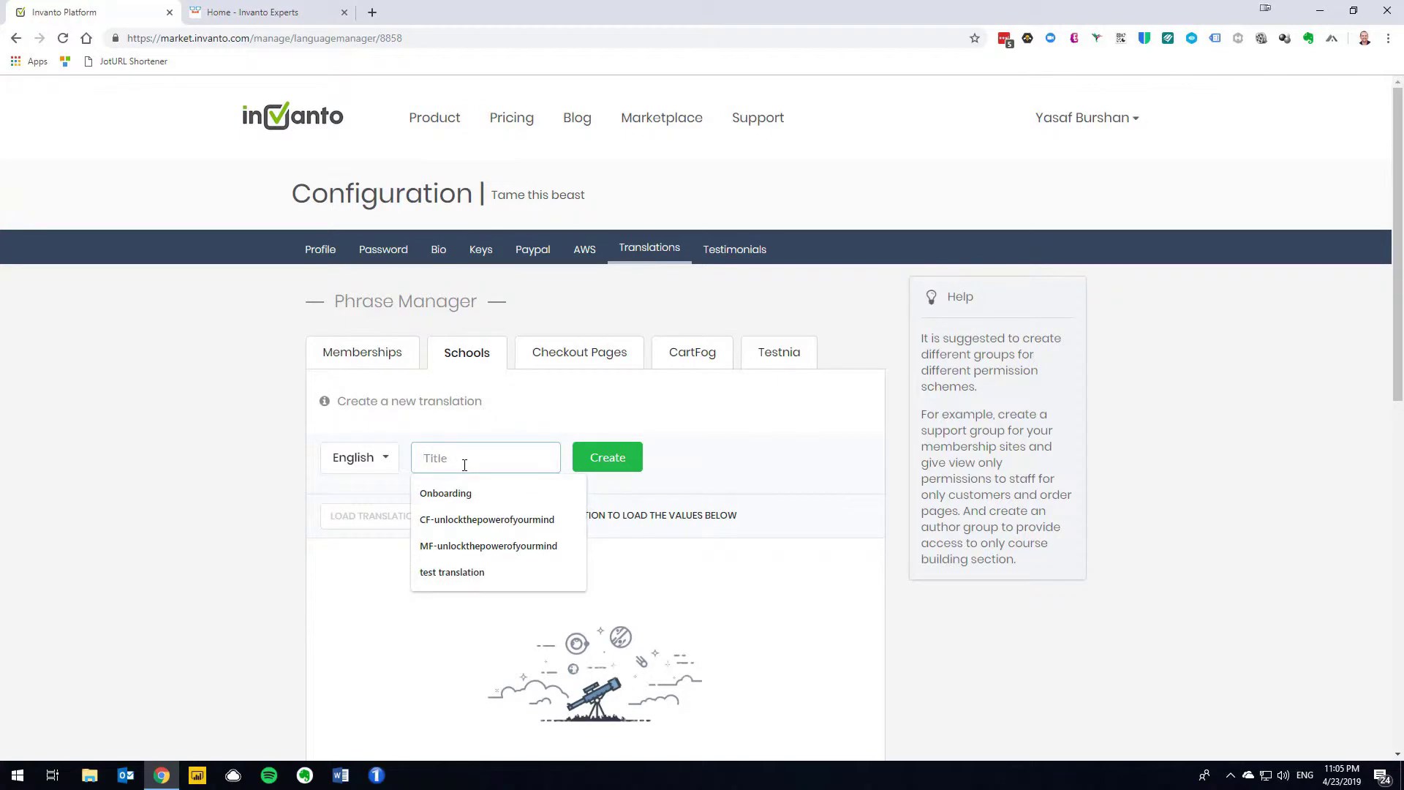
text(Invanto Experts)
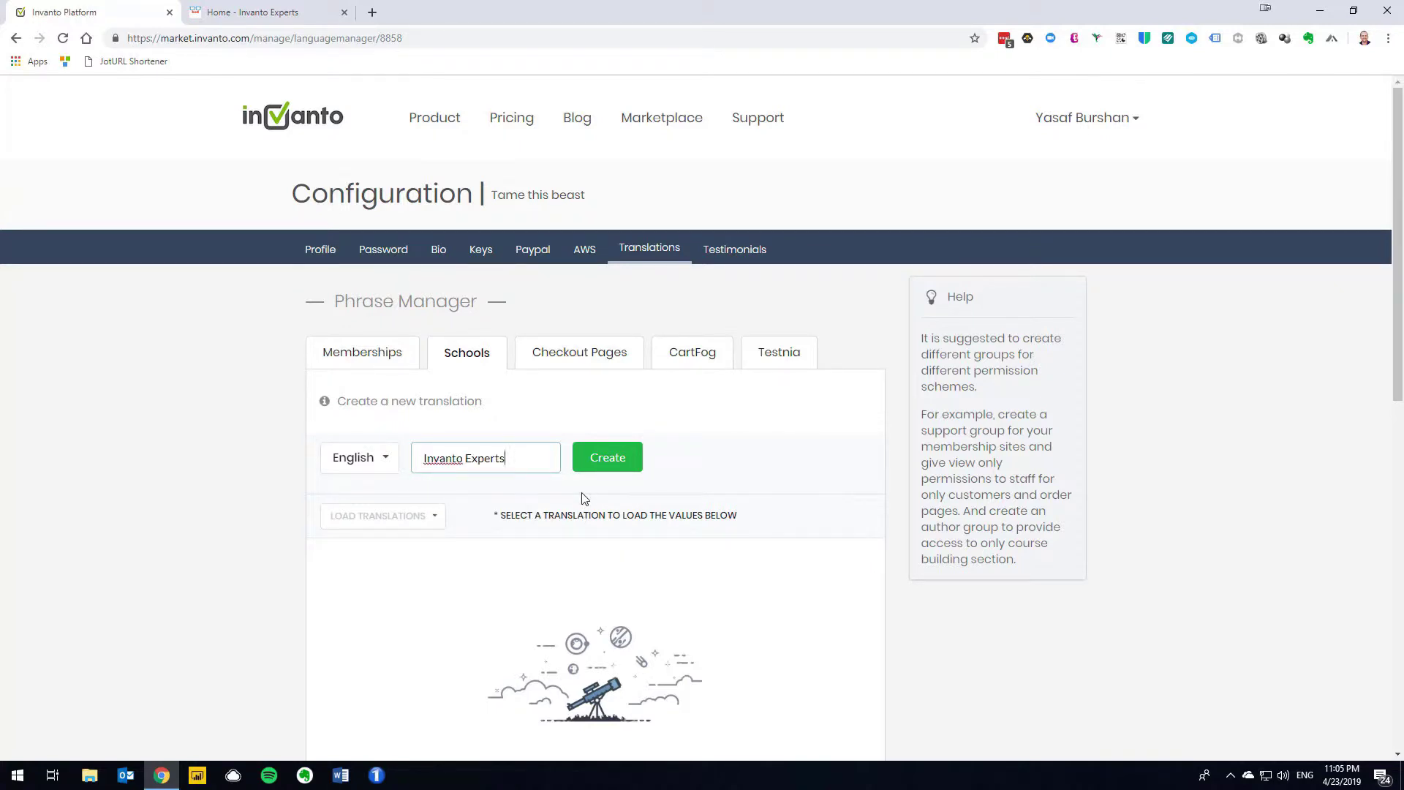
text( CR)
click(607, 463)
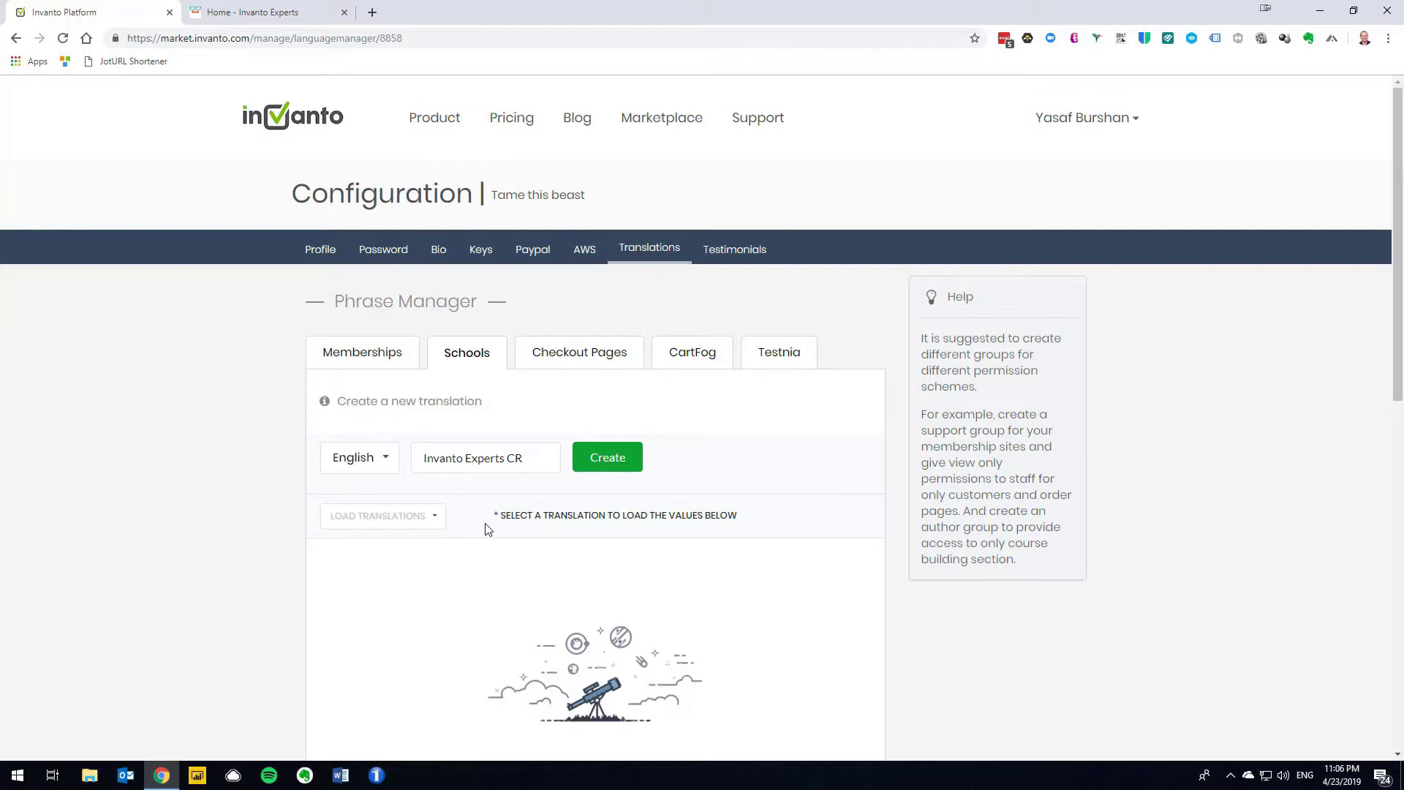
Step: Load the Invanto Experts CR translation and search the page for "lecture"
click(437, 518)
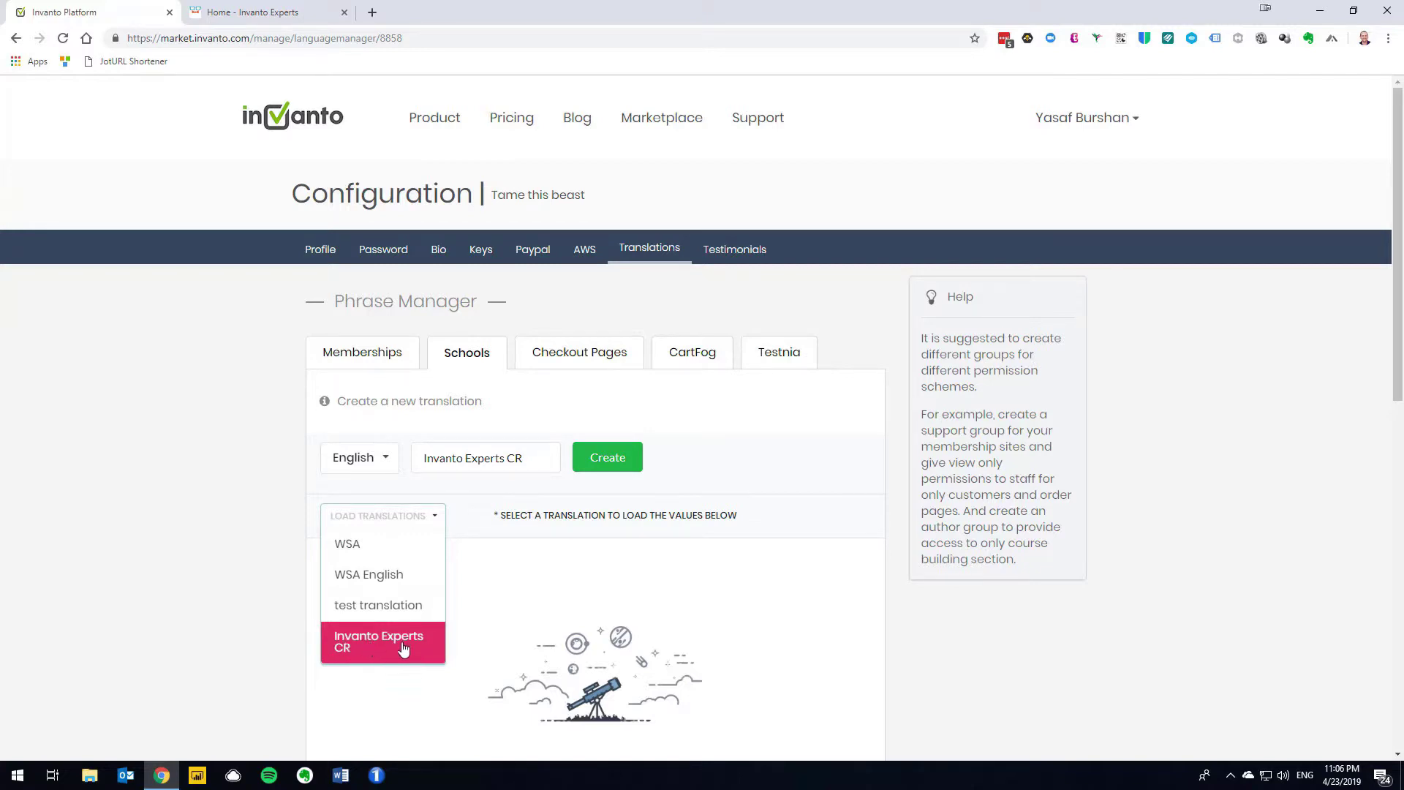
click(344, 654)
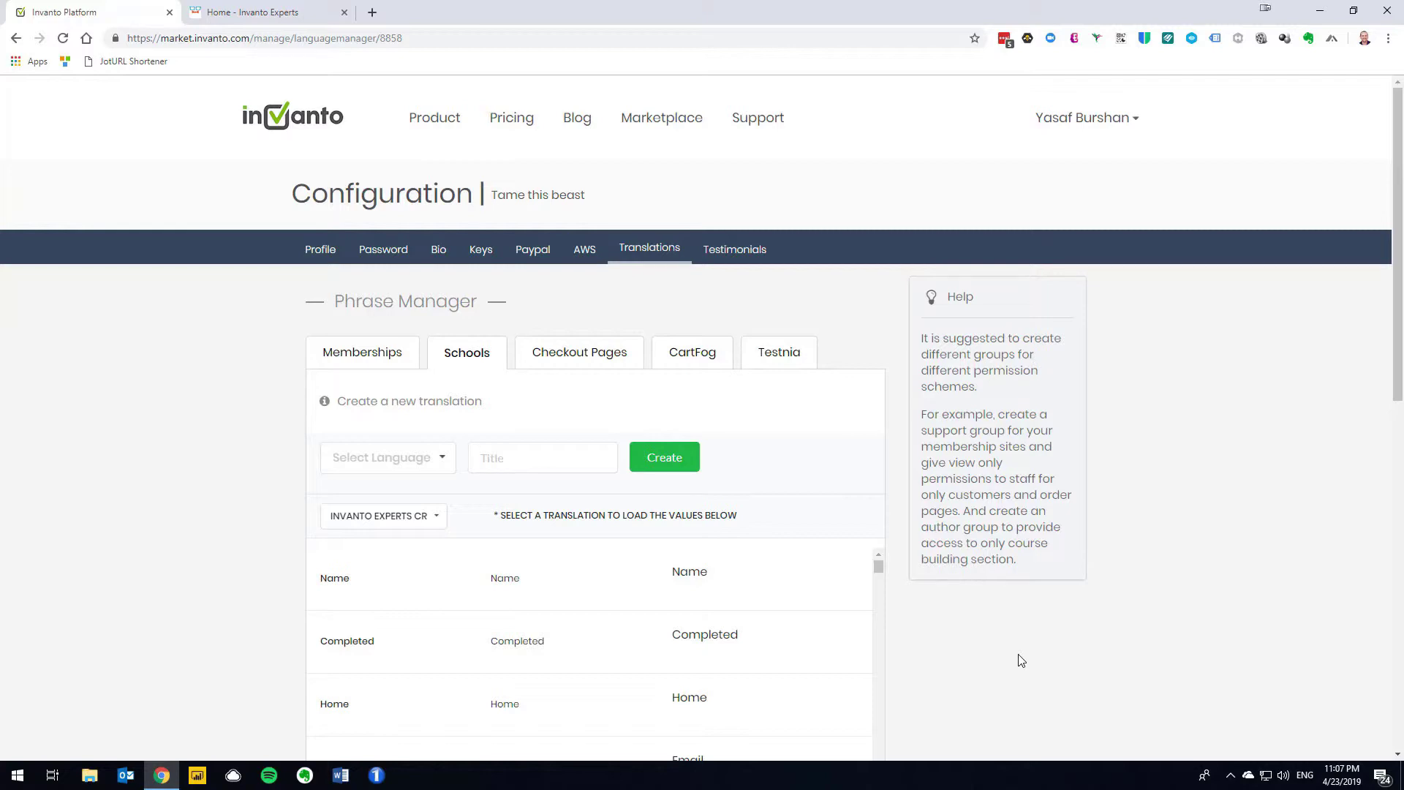
key(ctrl+f)
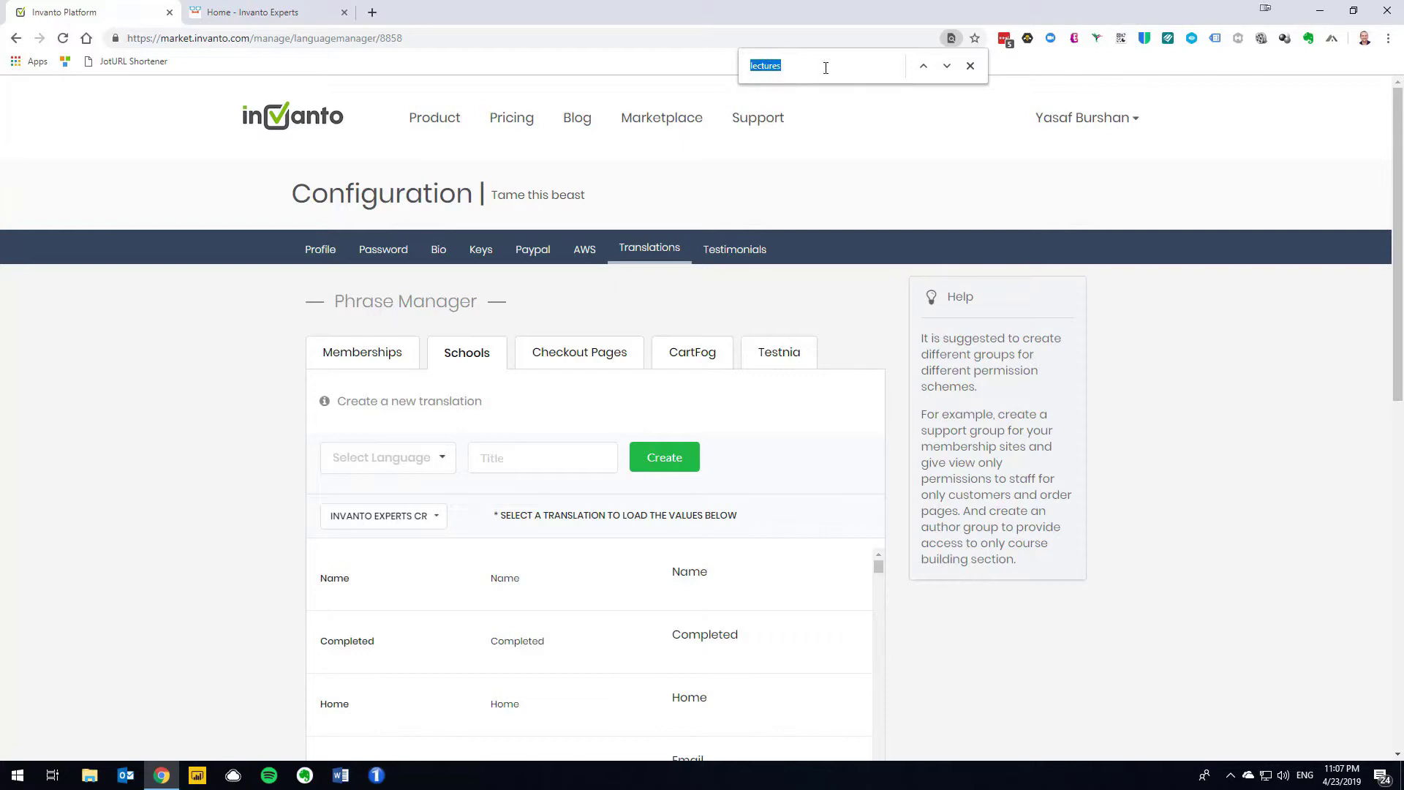
click(826, 68)
key(BackSpace)
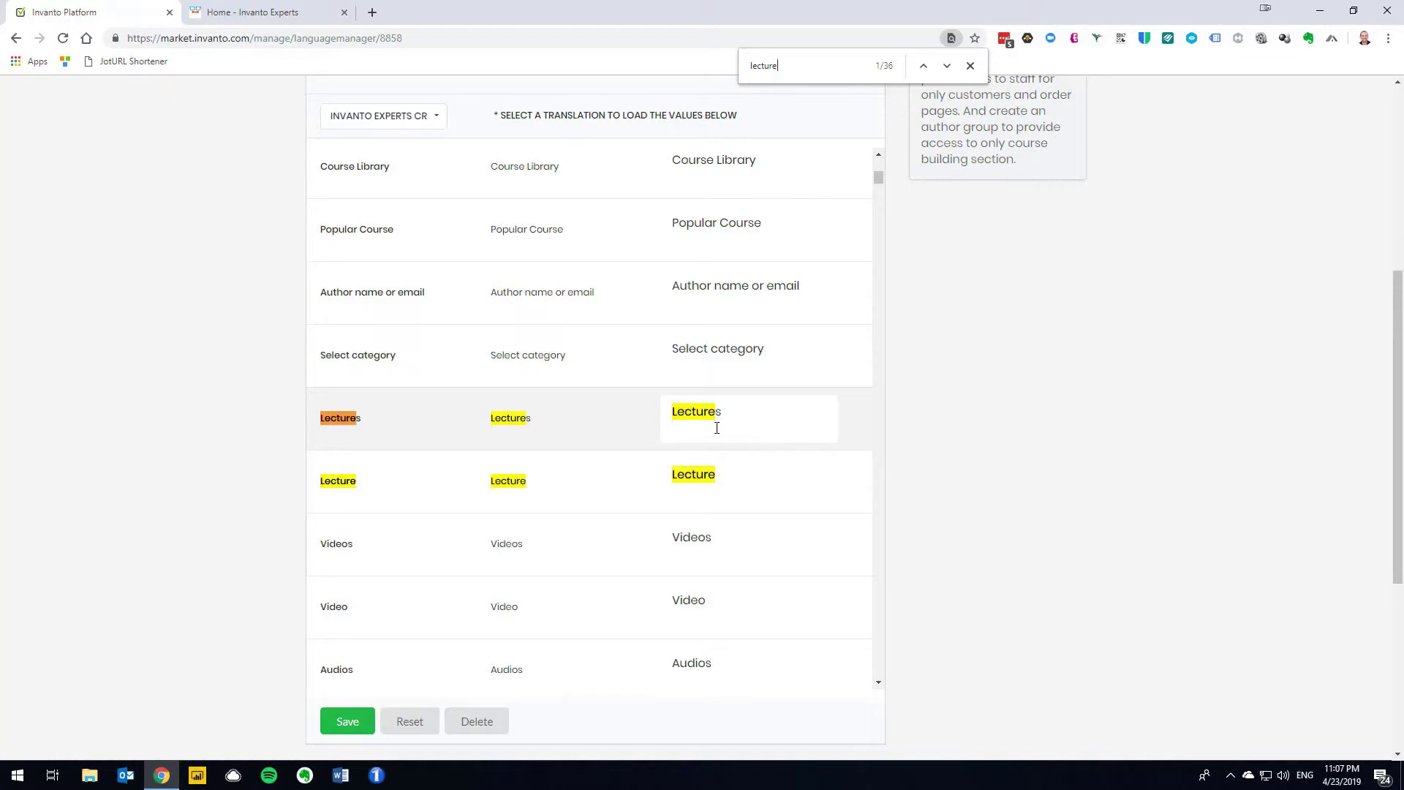
Step: Examine the original phrase and the editable translation of the Name entry at the start of the phrase list
scroll(744, 397, up, 10)
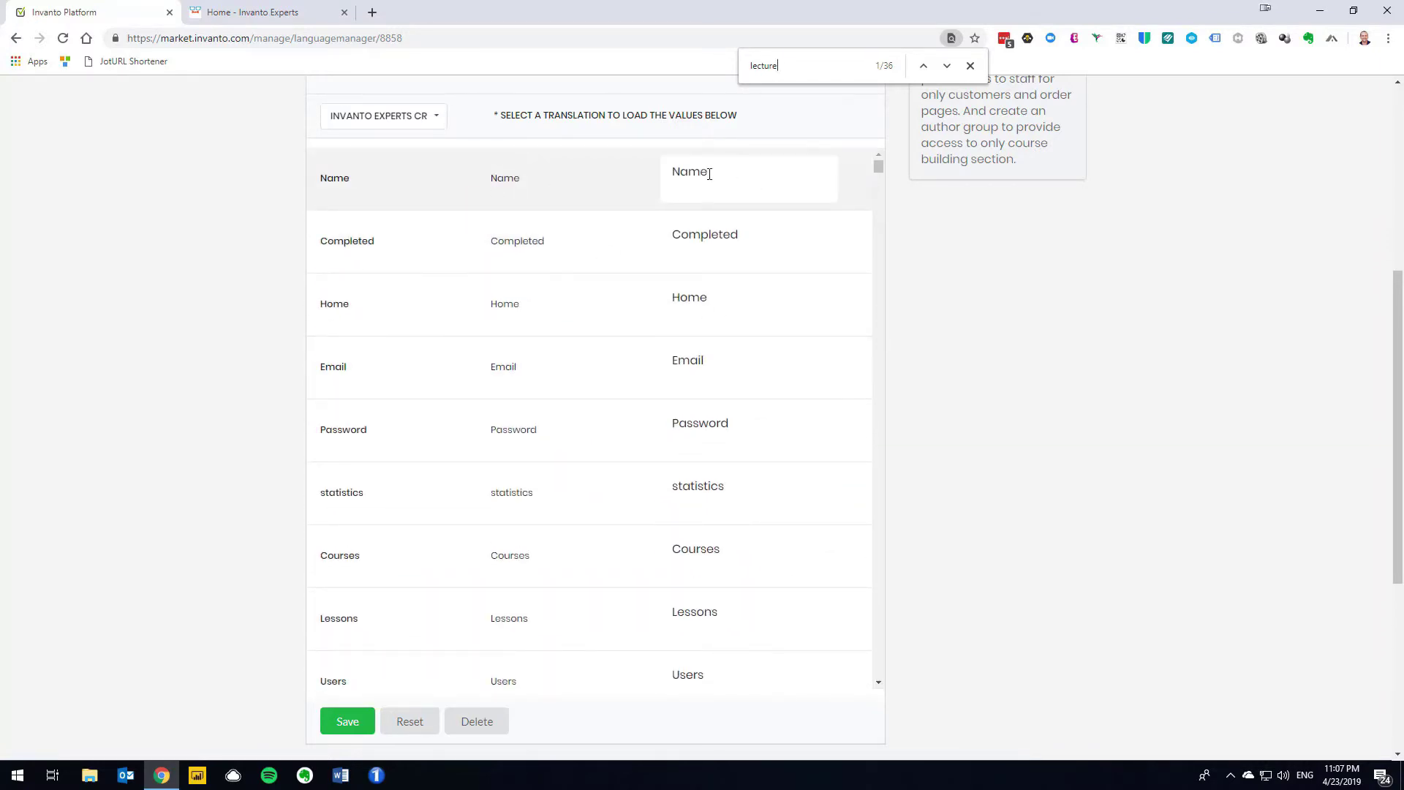
click(709, 174)
scroll(709, 174, up, 4)
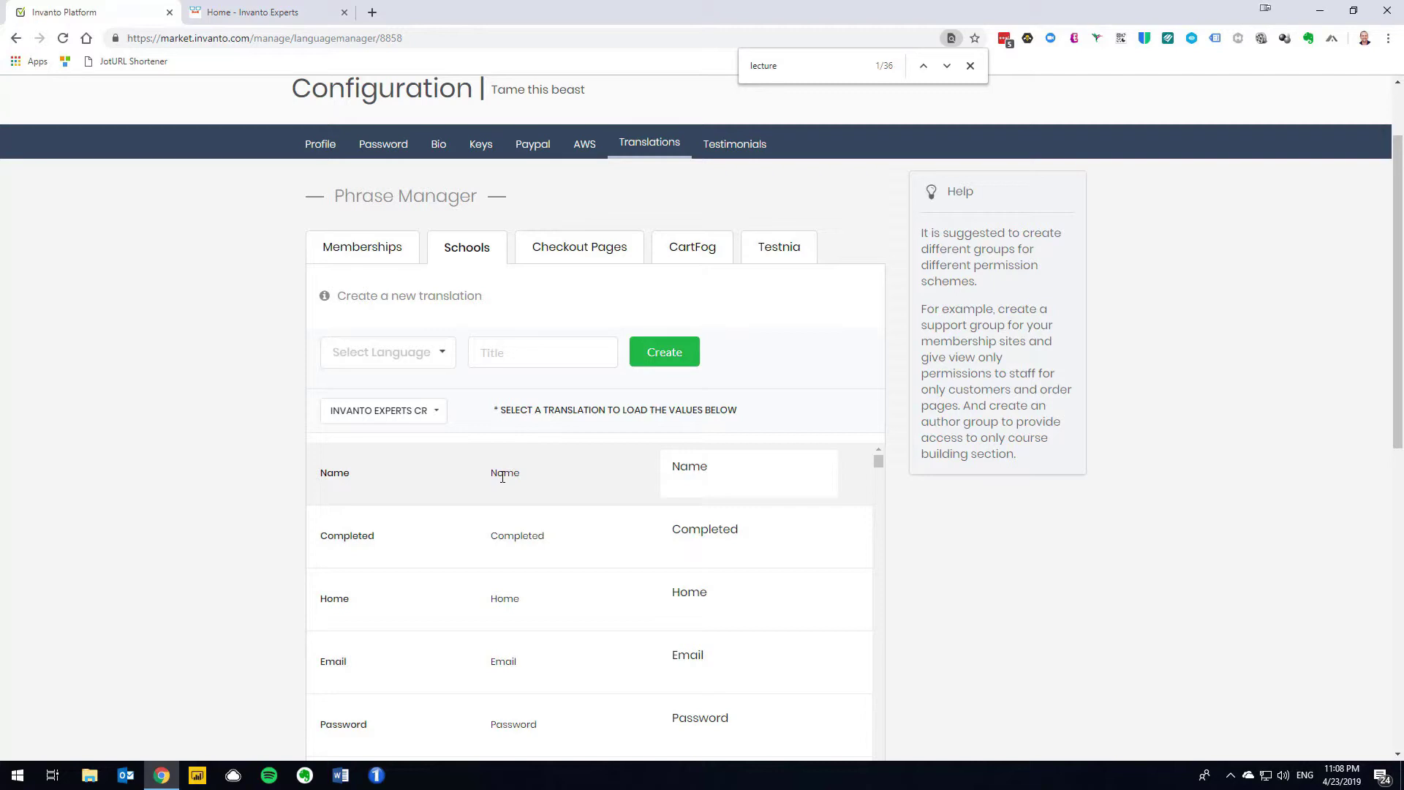
double_click(682, 468)
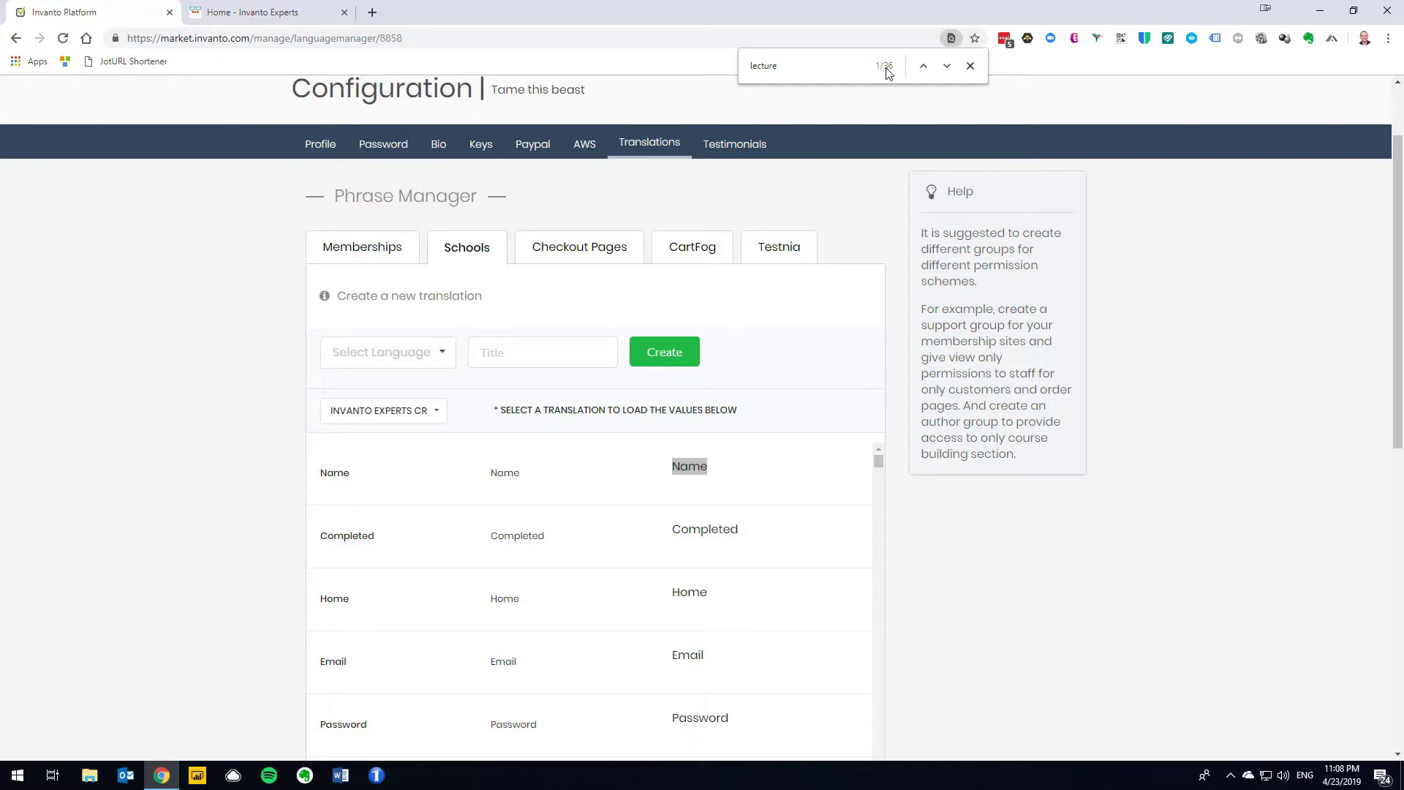
Step: Find the Lectures phrase in the list and set its translation to "Expert Tips"
click(948, 68)
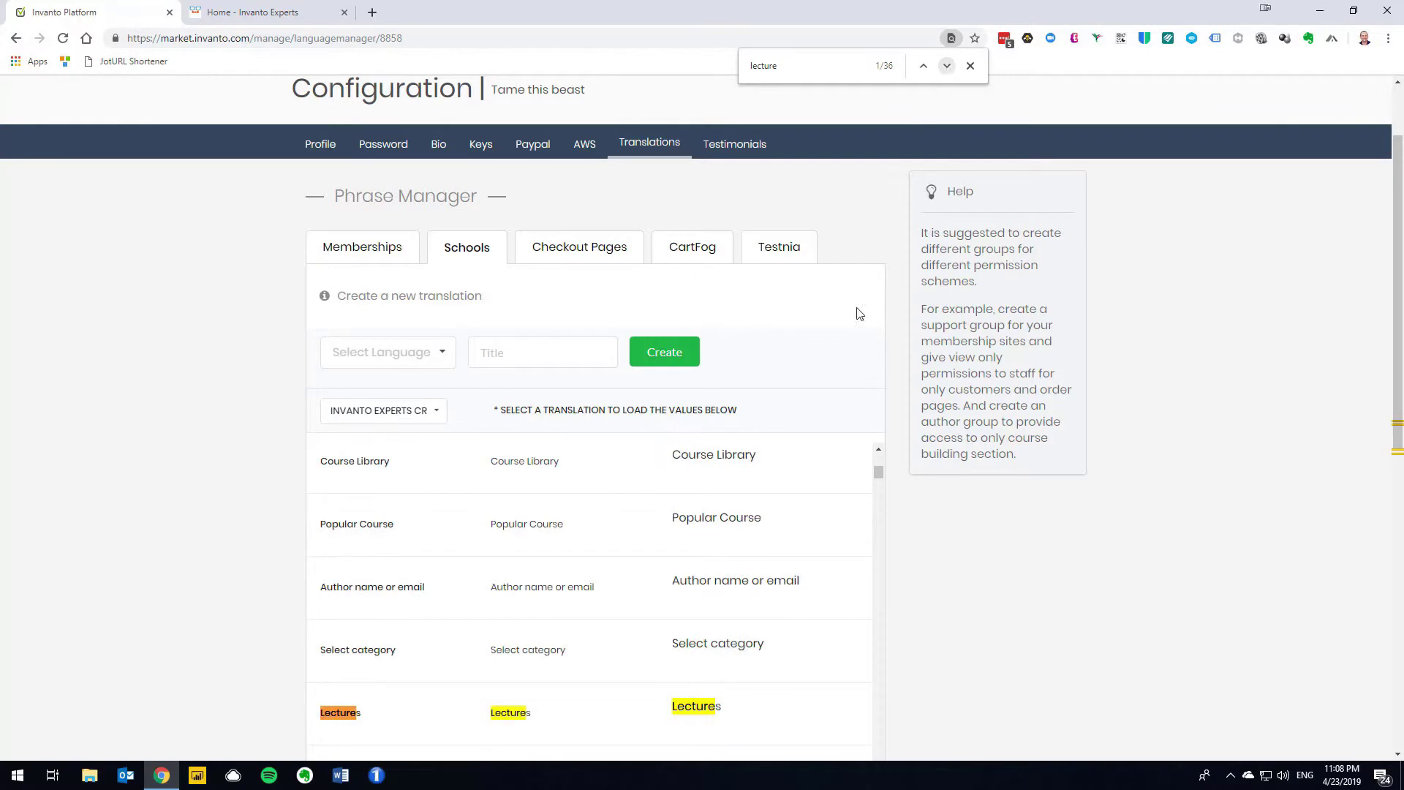
scroll(703, 455, down, 3)
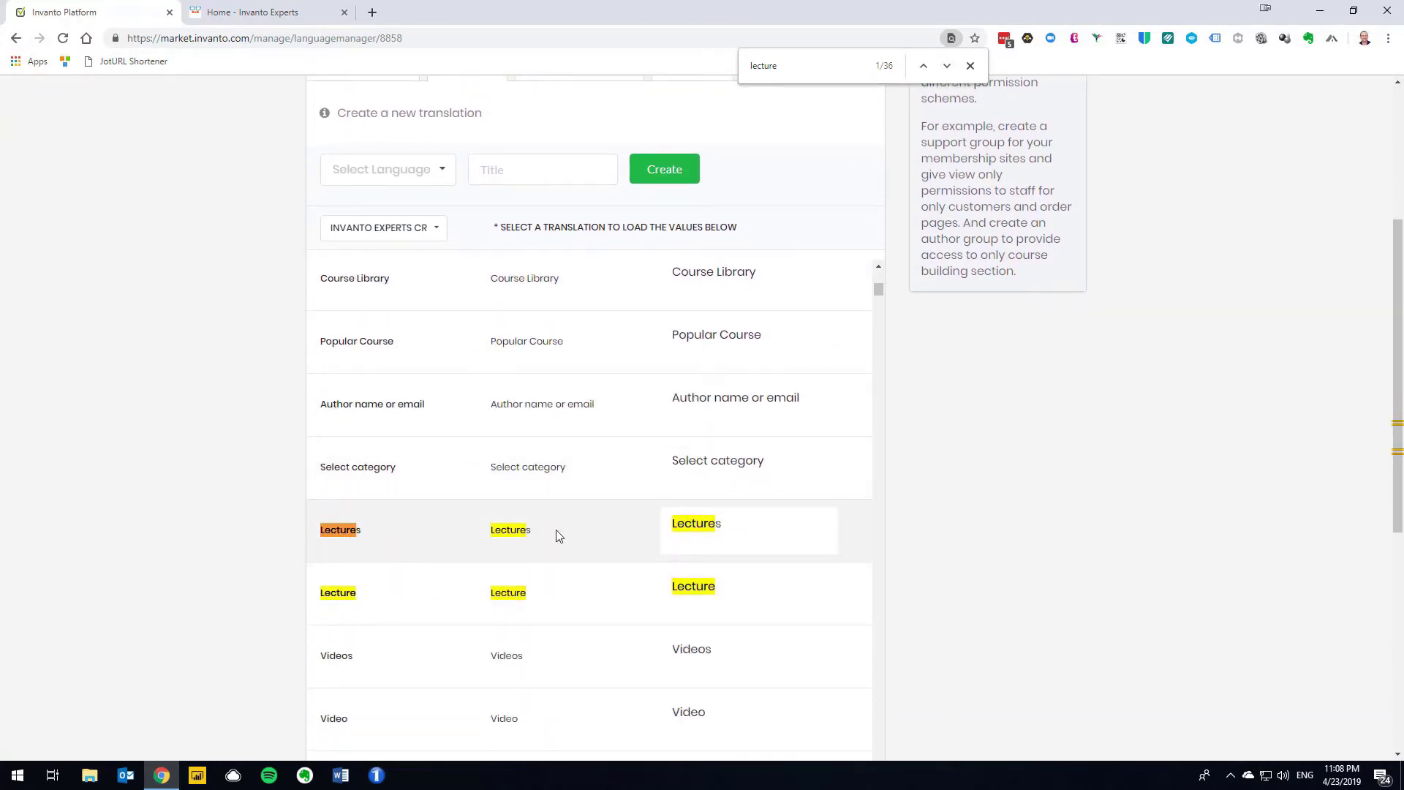
double_click(742, 531)
text(Expert Tips)
Step: Copy "Expert Tip" from the Lectures translation and paste it over the translation of the Lecture phrase
drag(728, 524, 662, 530)
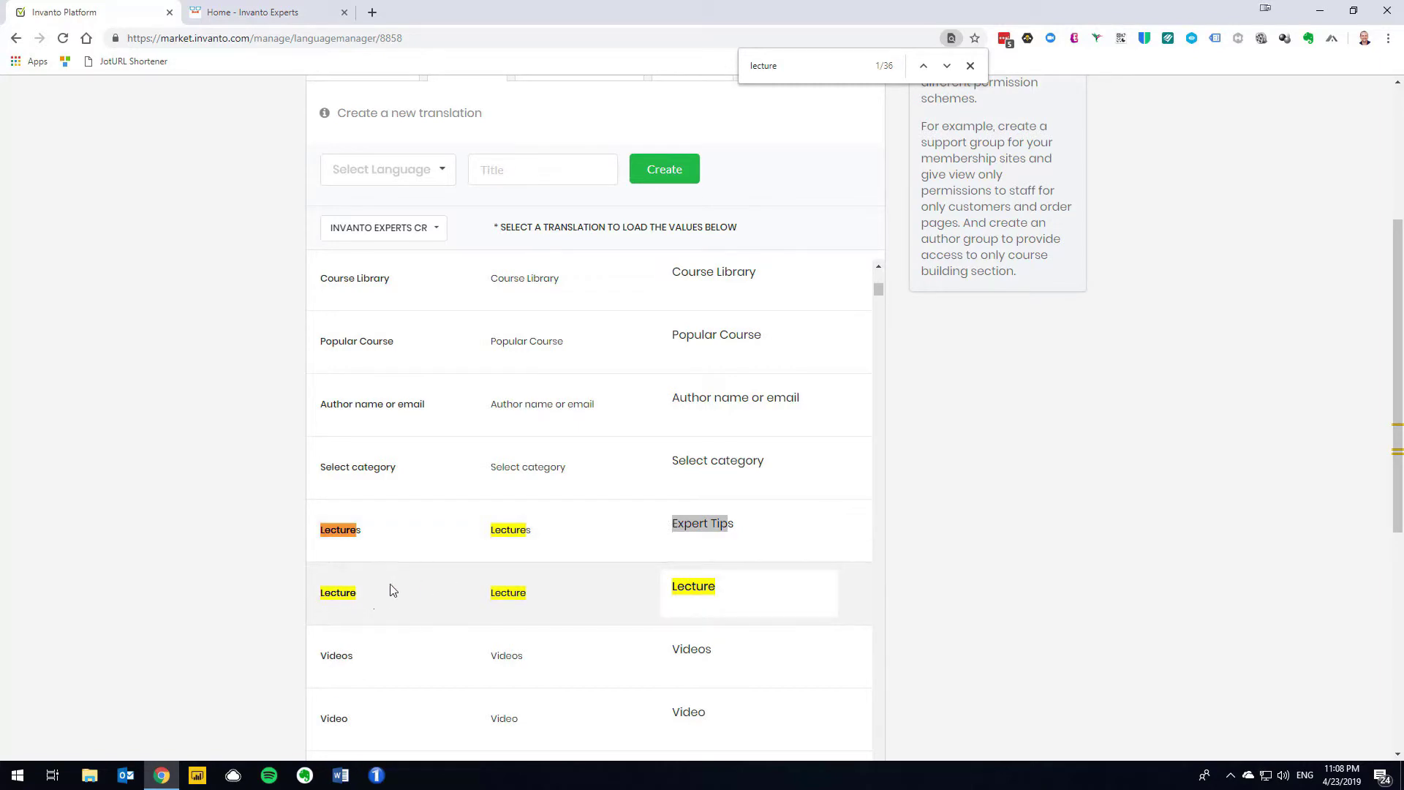
click(721, 526)
drag(729, 525, 671, 526)
right_click(695, 522)
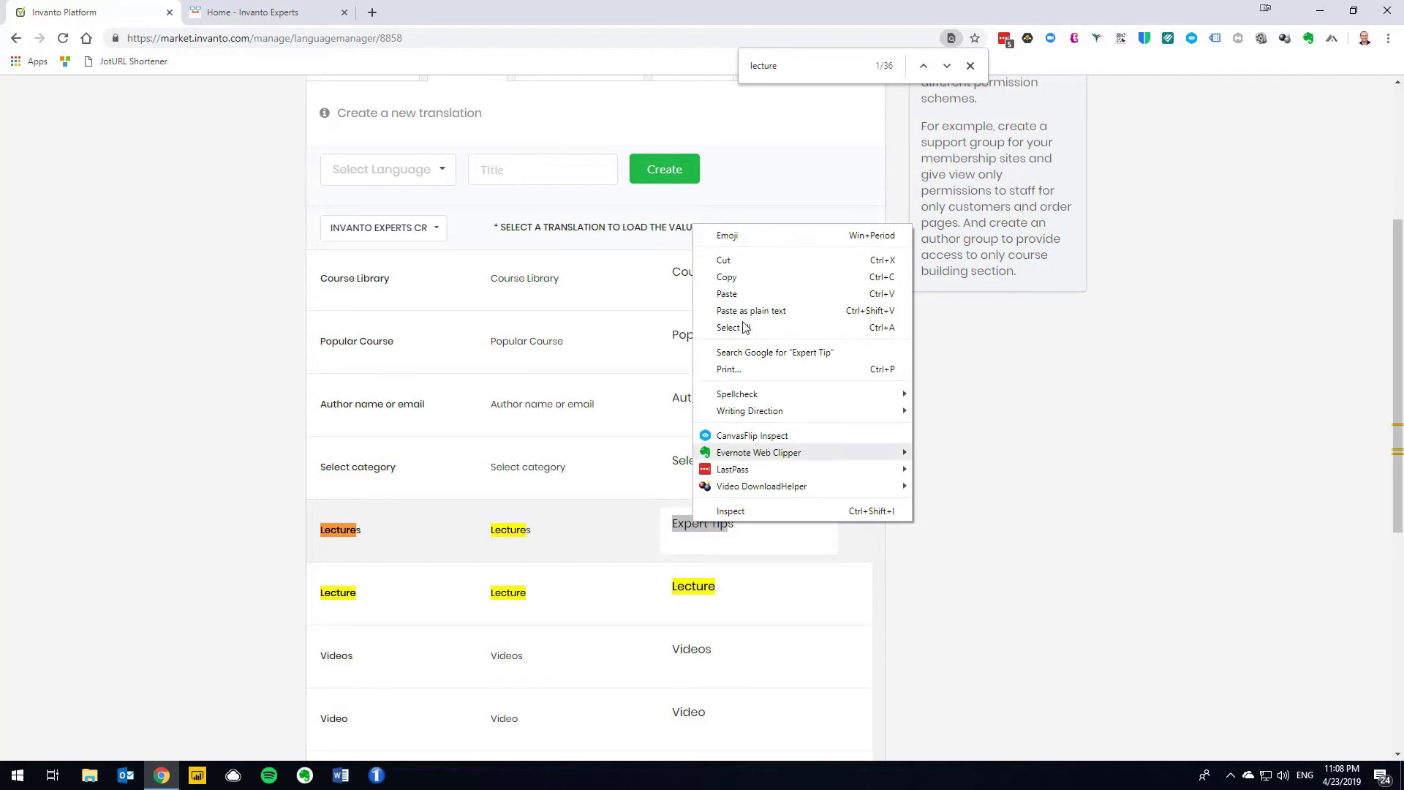
click(728, 278)
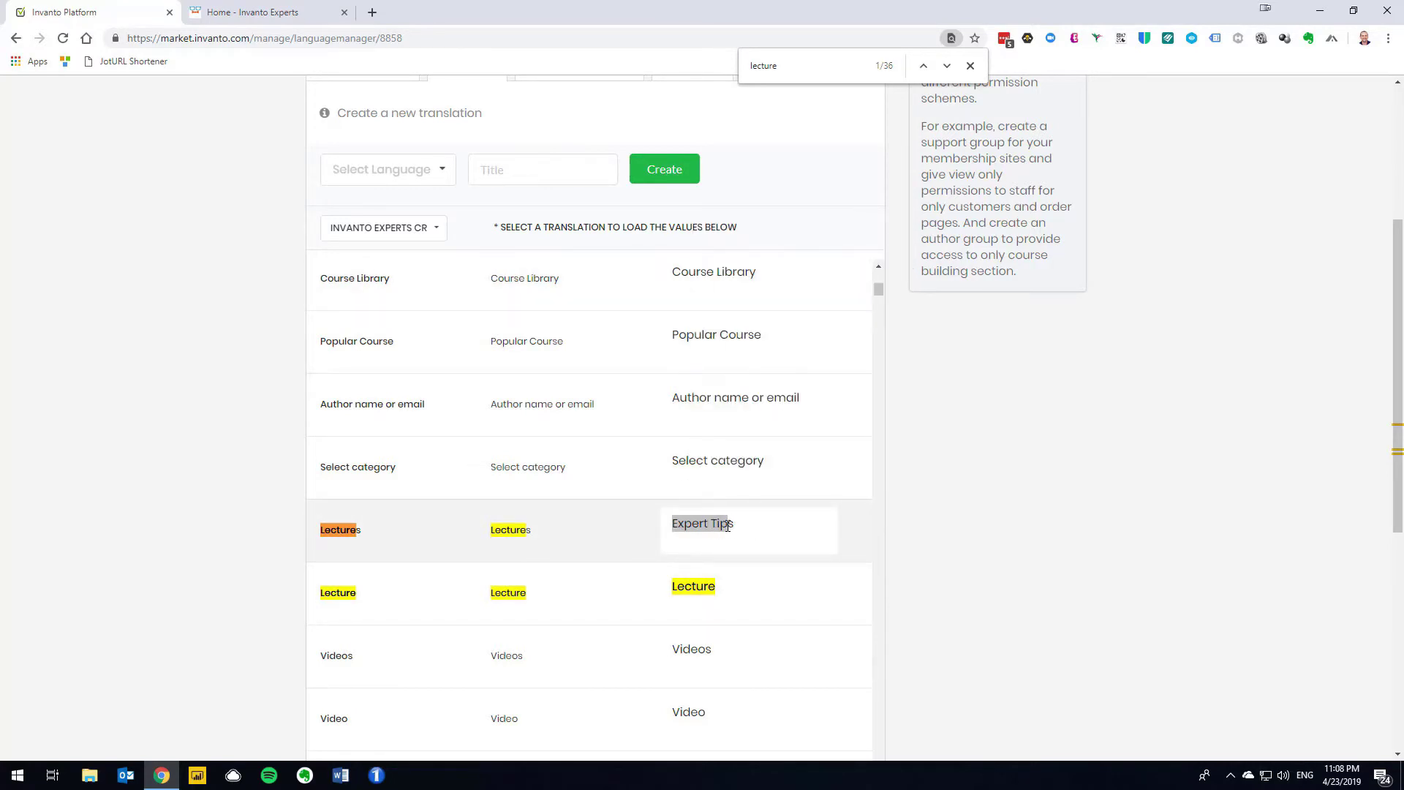
click(730, 587)
drag(735, 587, 675, 590)
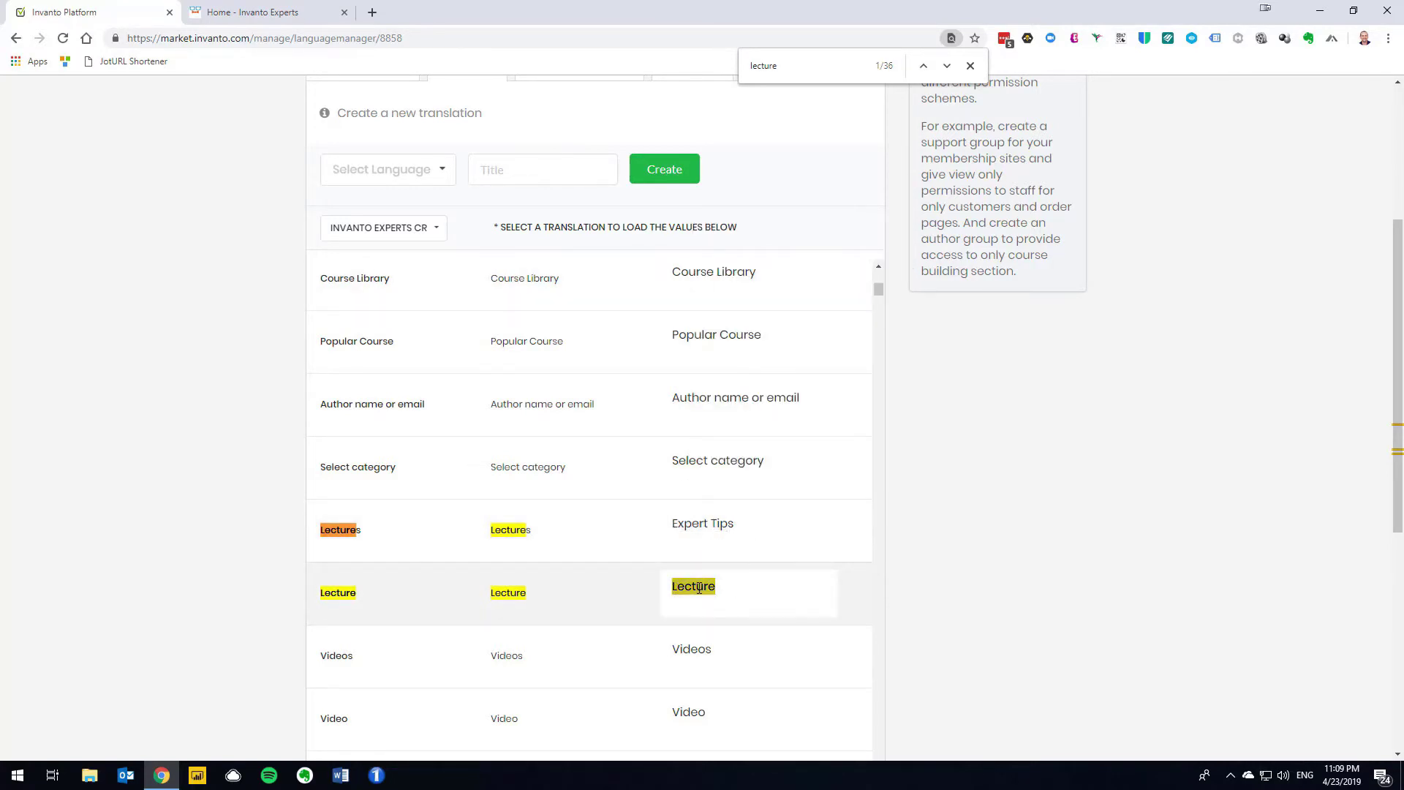
right_click(699, 588)
click(728, 360)
Step: Find the Number Of Lectures phrase and change its translation to "Number Of Expert Tips"
click(947, 66)
click(947, 66)
click(947, 66)
click(947, 66)
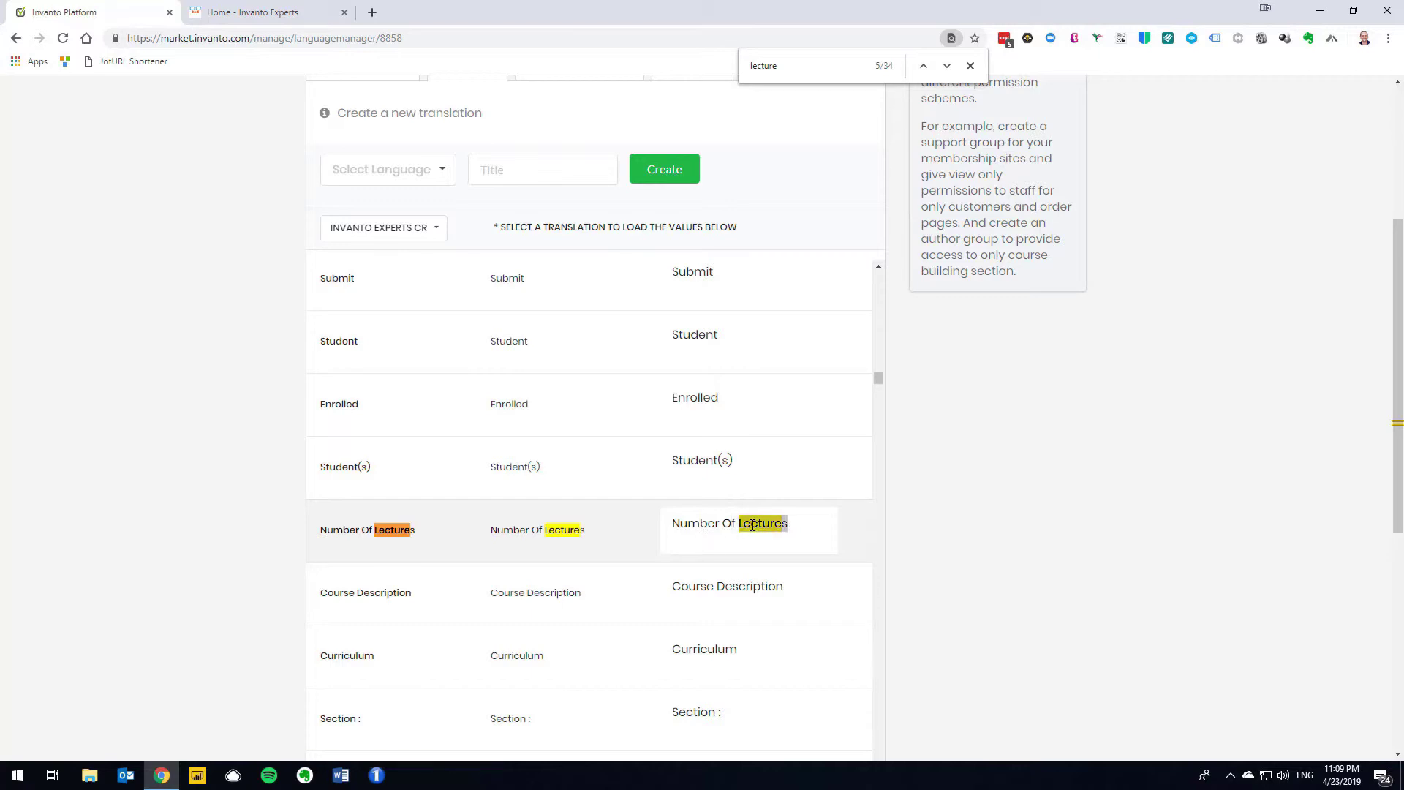
drag(739, 528, 780, 529)
text(Expert Tip)
drag(795, 525, 801, 524)
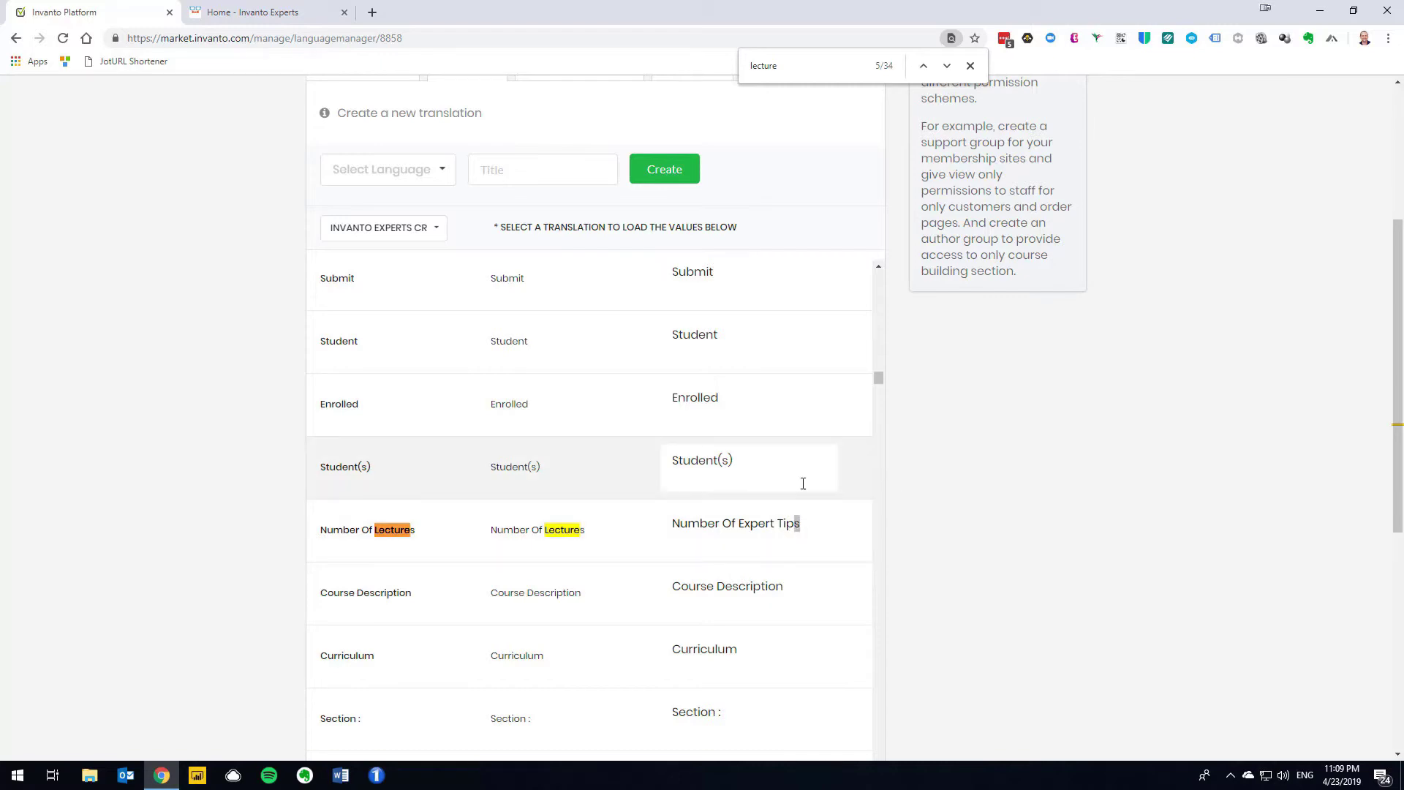
Step: Find the Available Lectures and Popular Lectures phrases and set their translations to "Available Expert Tips" and "Popular Expert Tips"
click(946, 65)
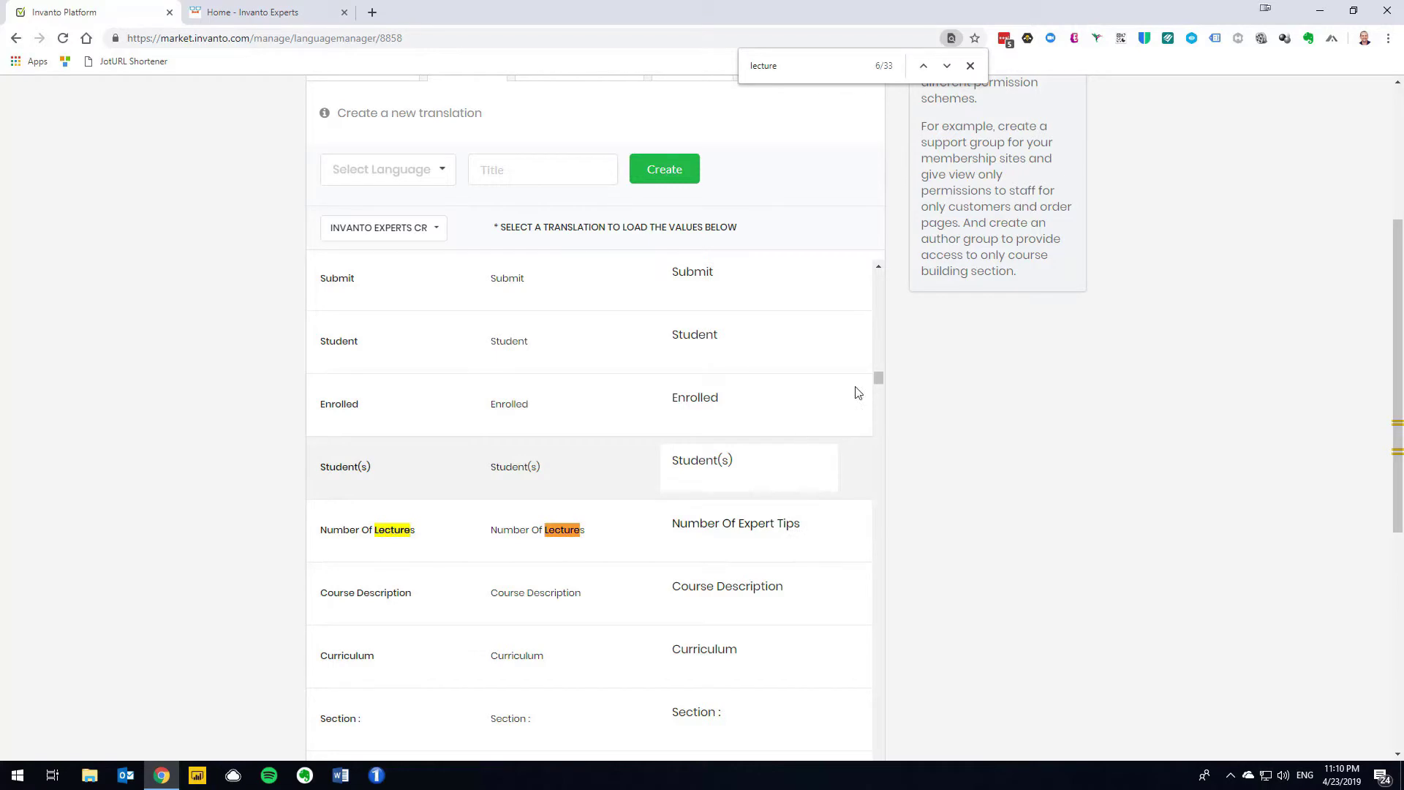
click(943, 70)
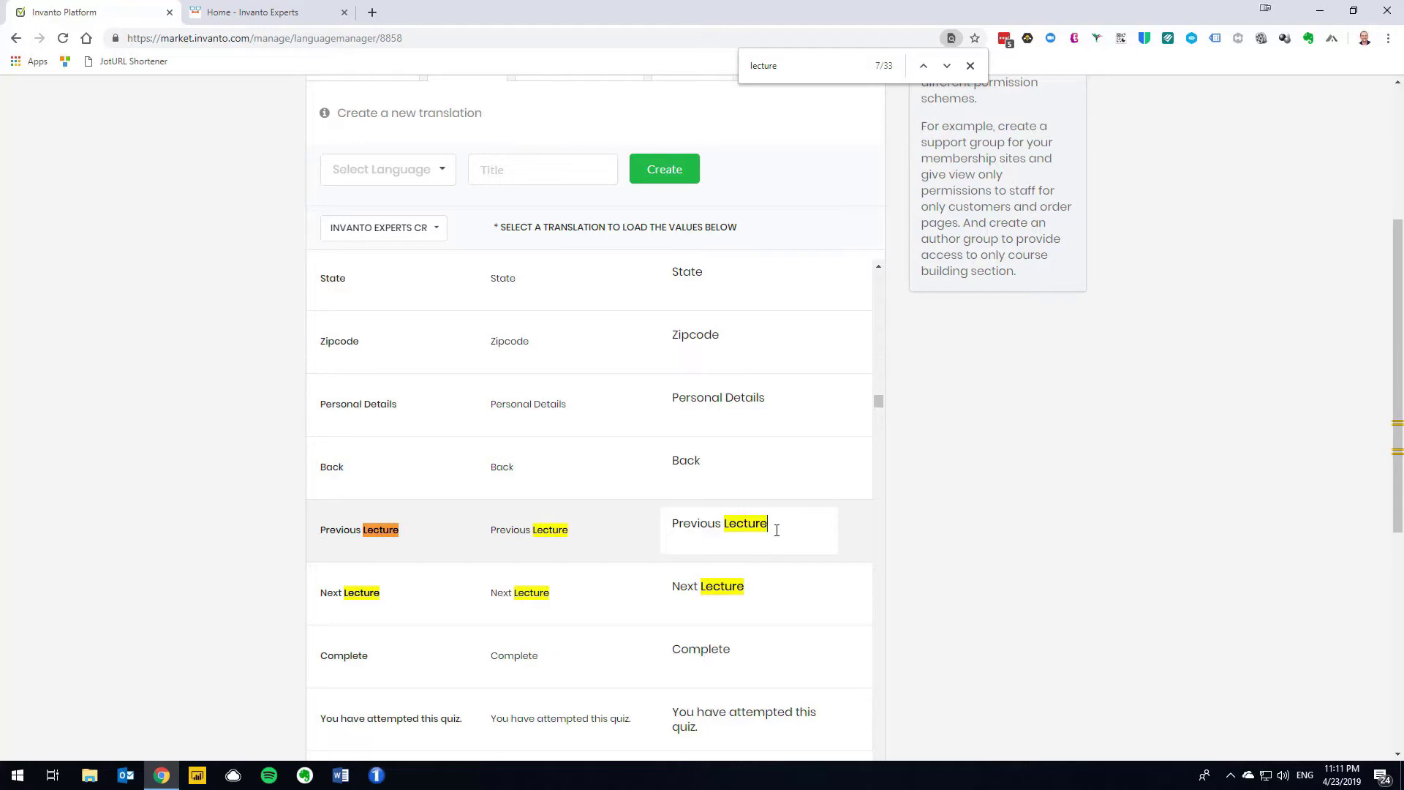
click(947, 66)
click(947, 66)
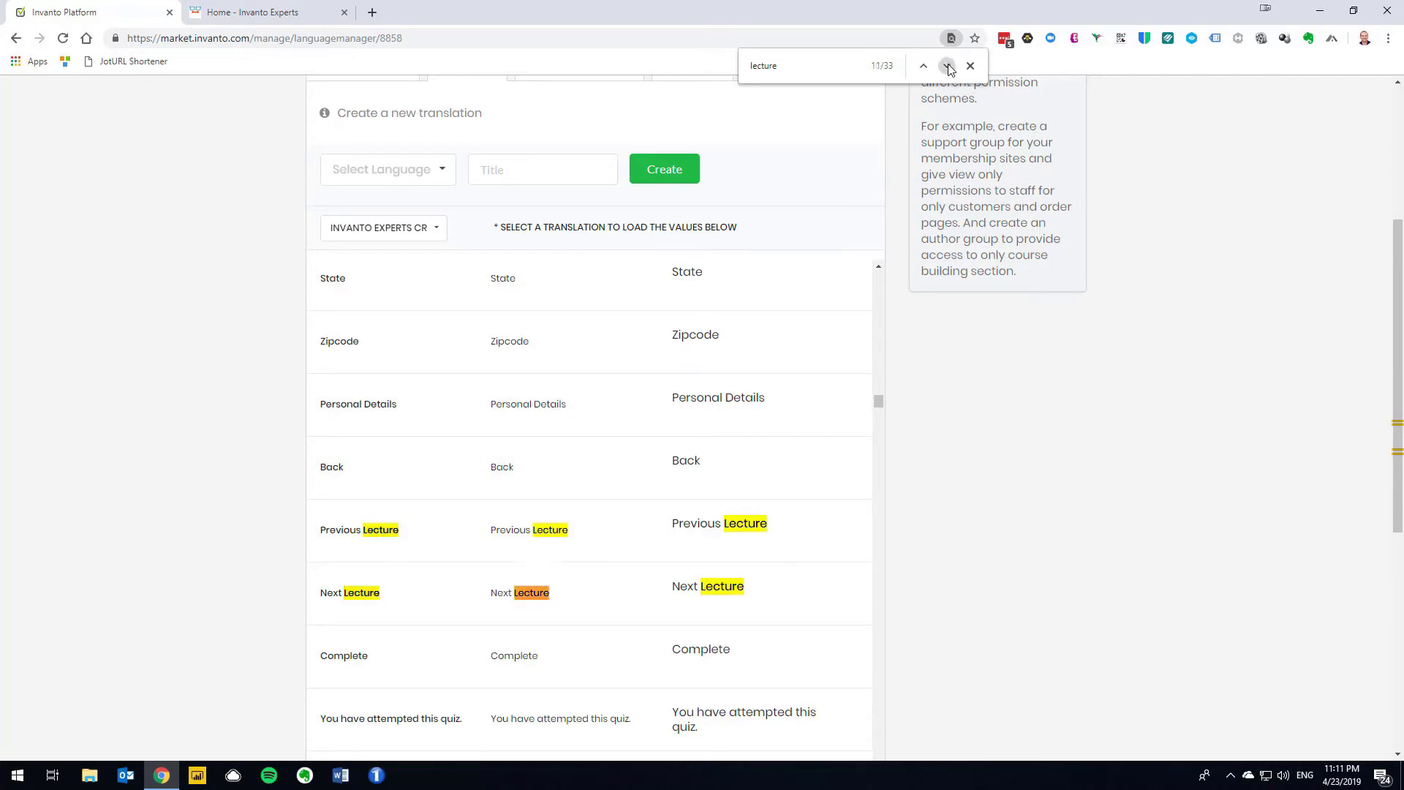
click(948, 66)
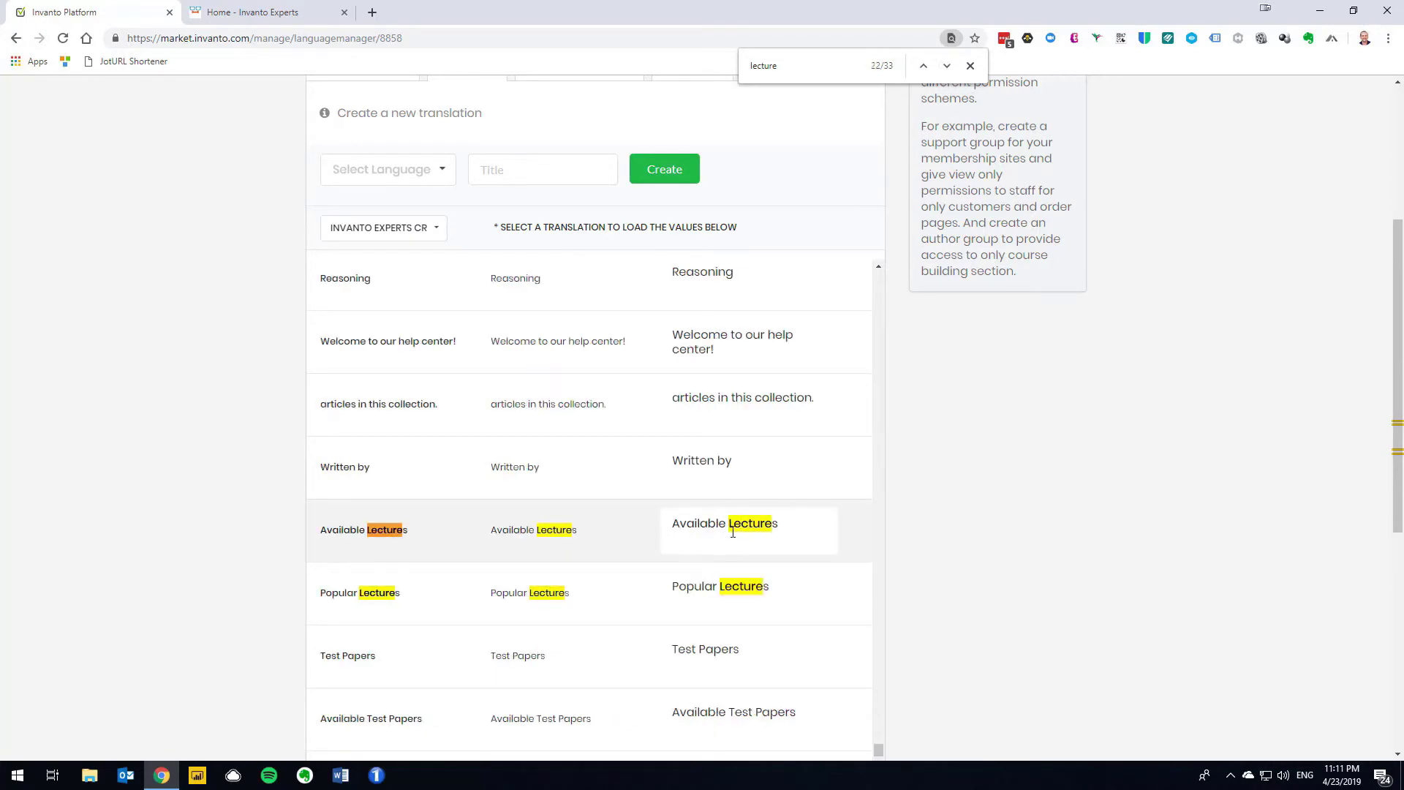
drag(728, 528, 773, 529)
key(ctrl+v)
double_click(744, 589)
drag(719, 589, 764, 599)
key(ctrl+v)
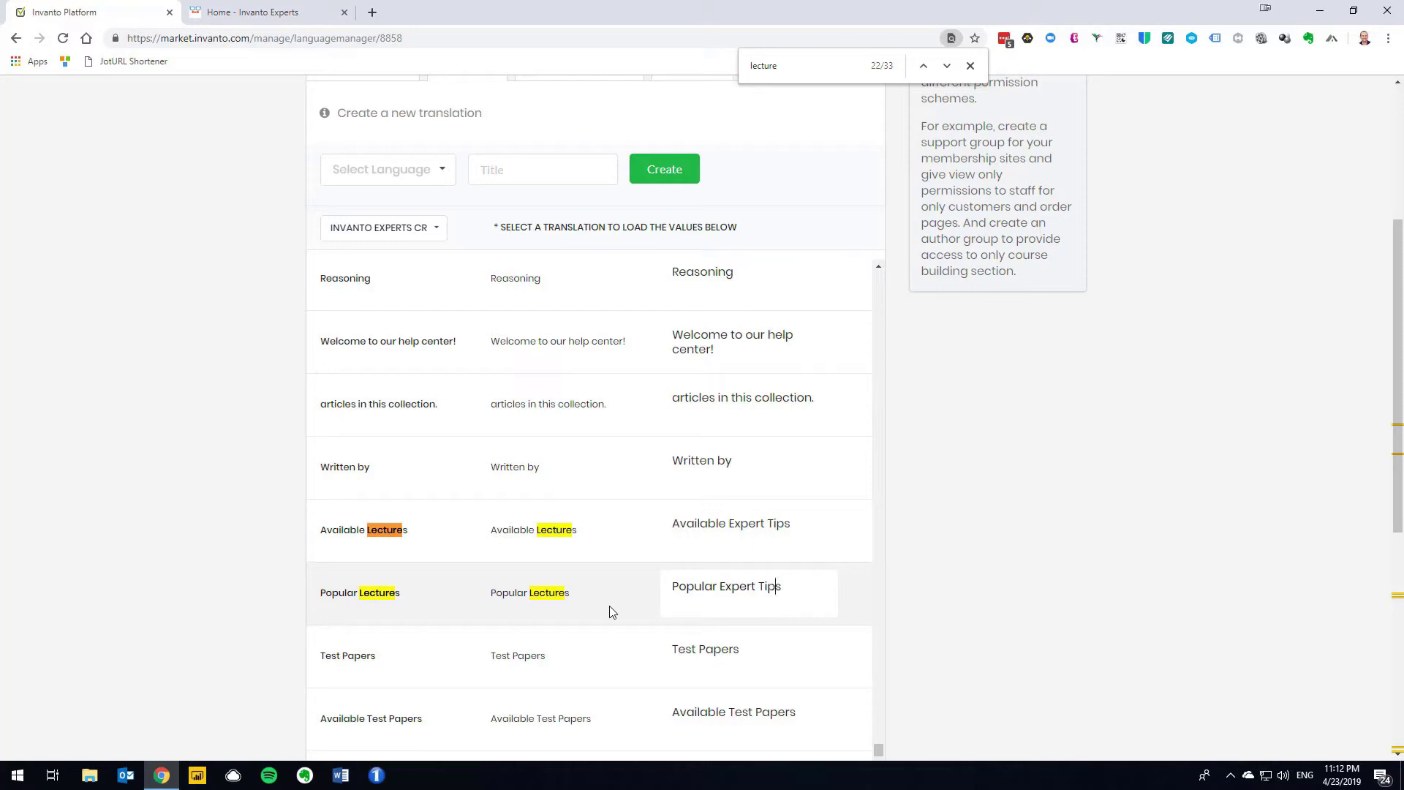
Step: Find the Related Lectures phrase and replace "Lecture" in its translation with the copied "Expert Tip"
click(945, 72)
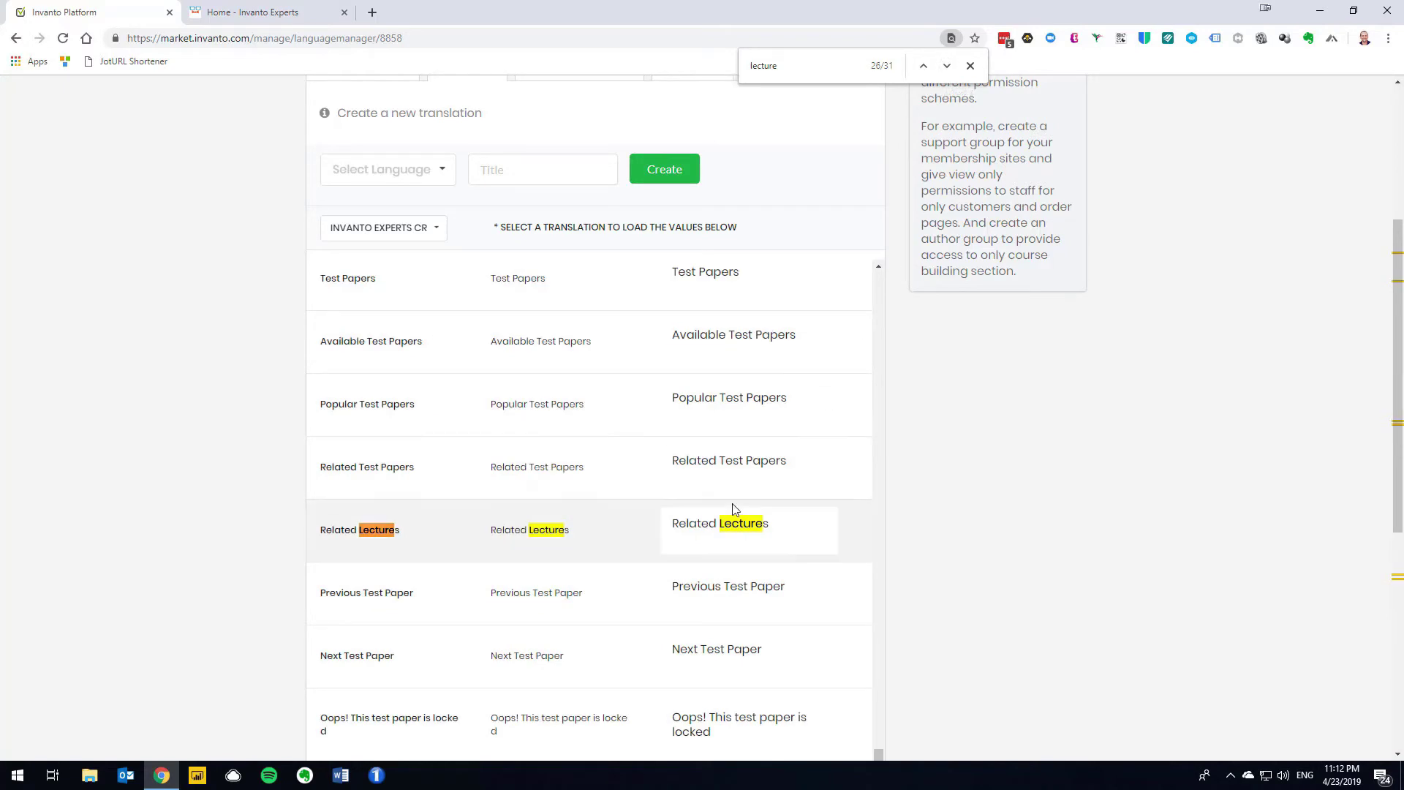
drag(719, 524, 764, 528)
key(ctrl+v)
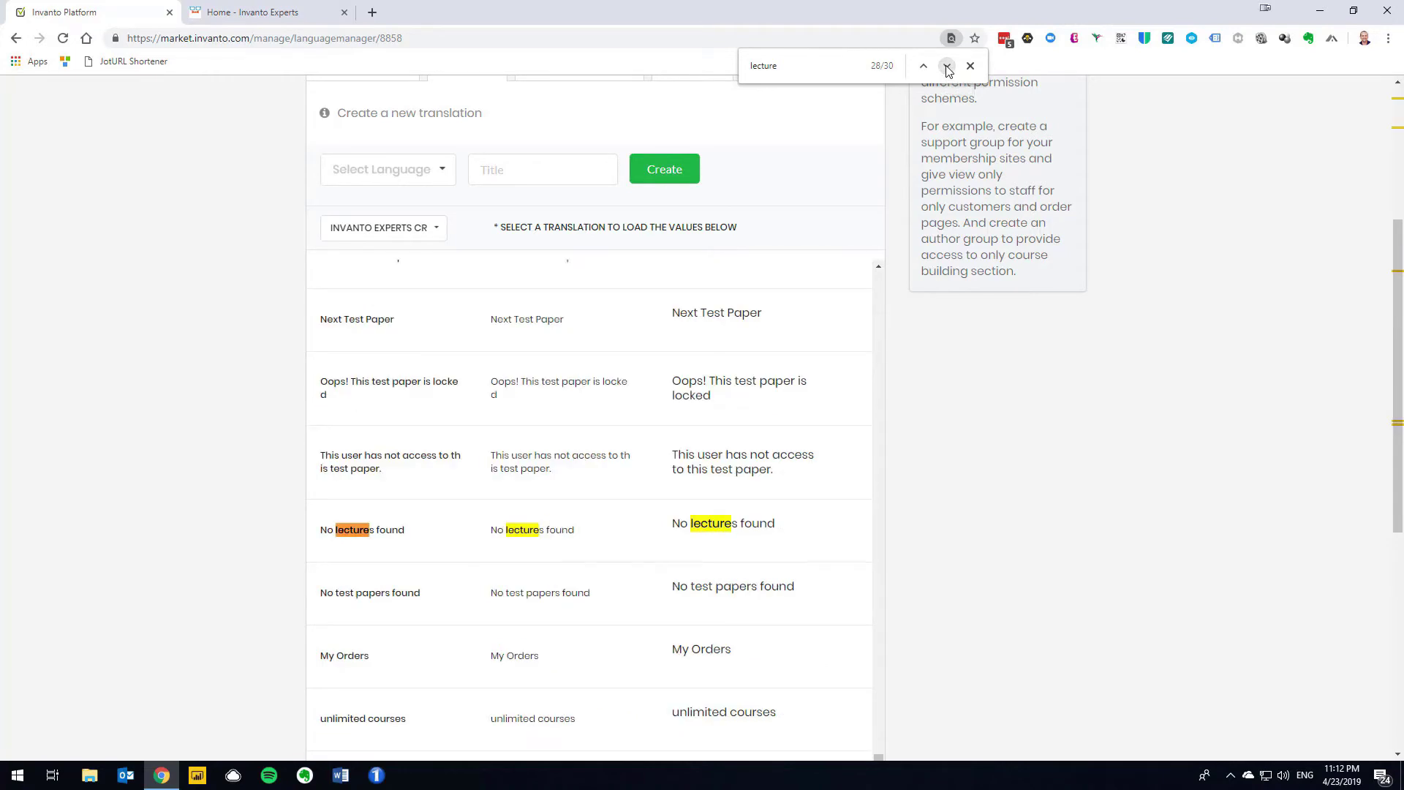
Step: Change the translation of the "No lectures found" phrase to "No Expert Tips found"
click(706, 527)
triple_click(713, 528)
double_click(717, 531)
click(692, 525)
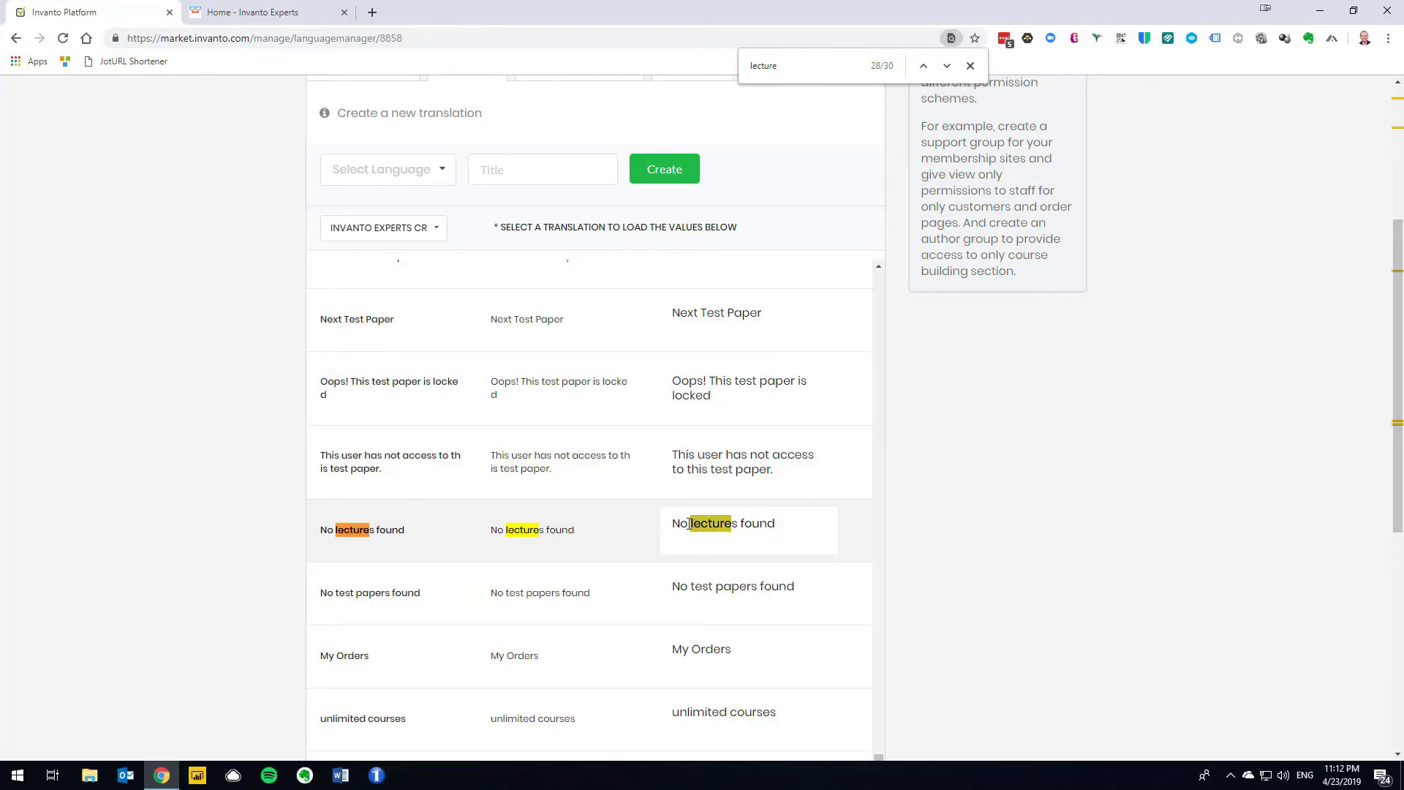
key(ctrl+v)
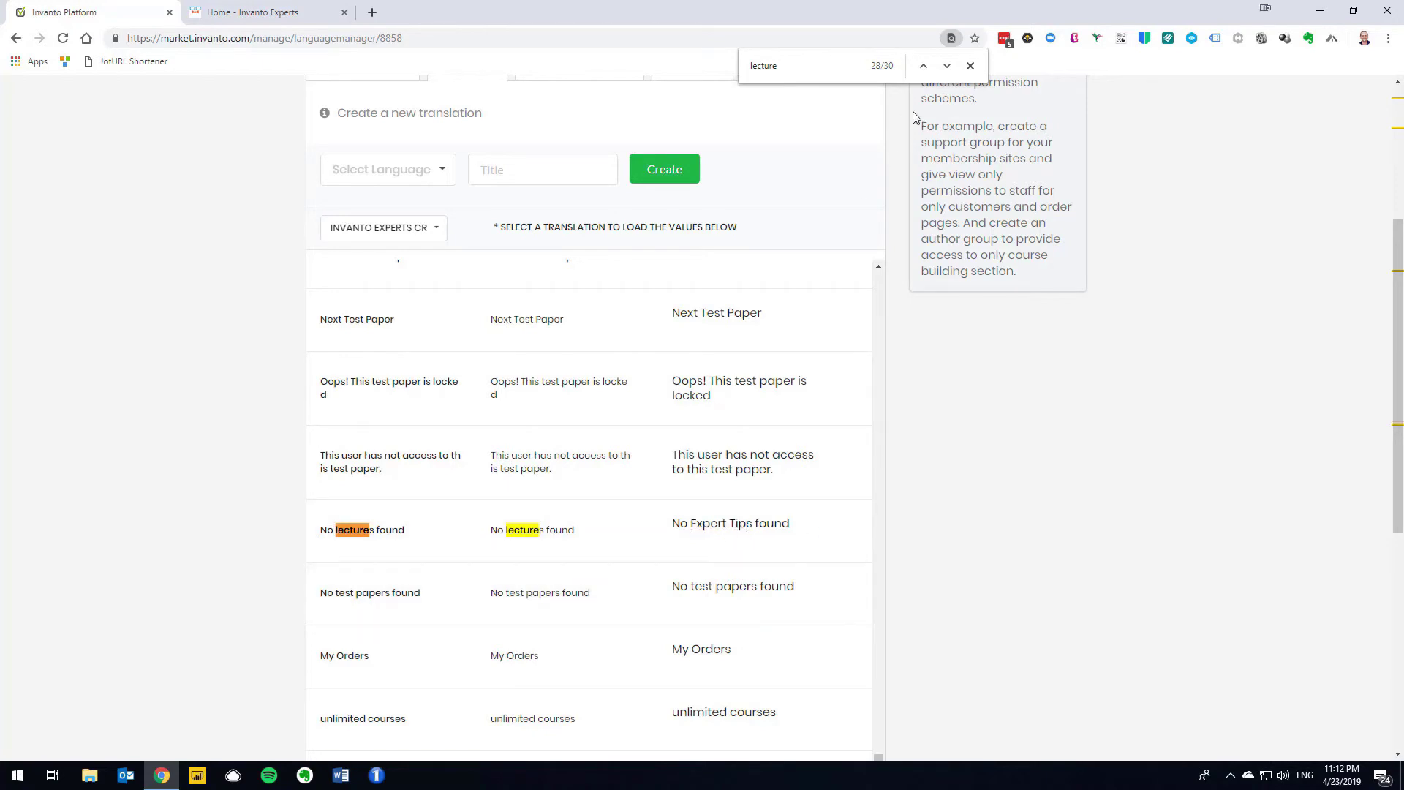
Step: Advance past the last "lecture" match in the phrase list and save the Invanto Experts translation
click(947, 67)
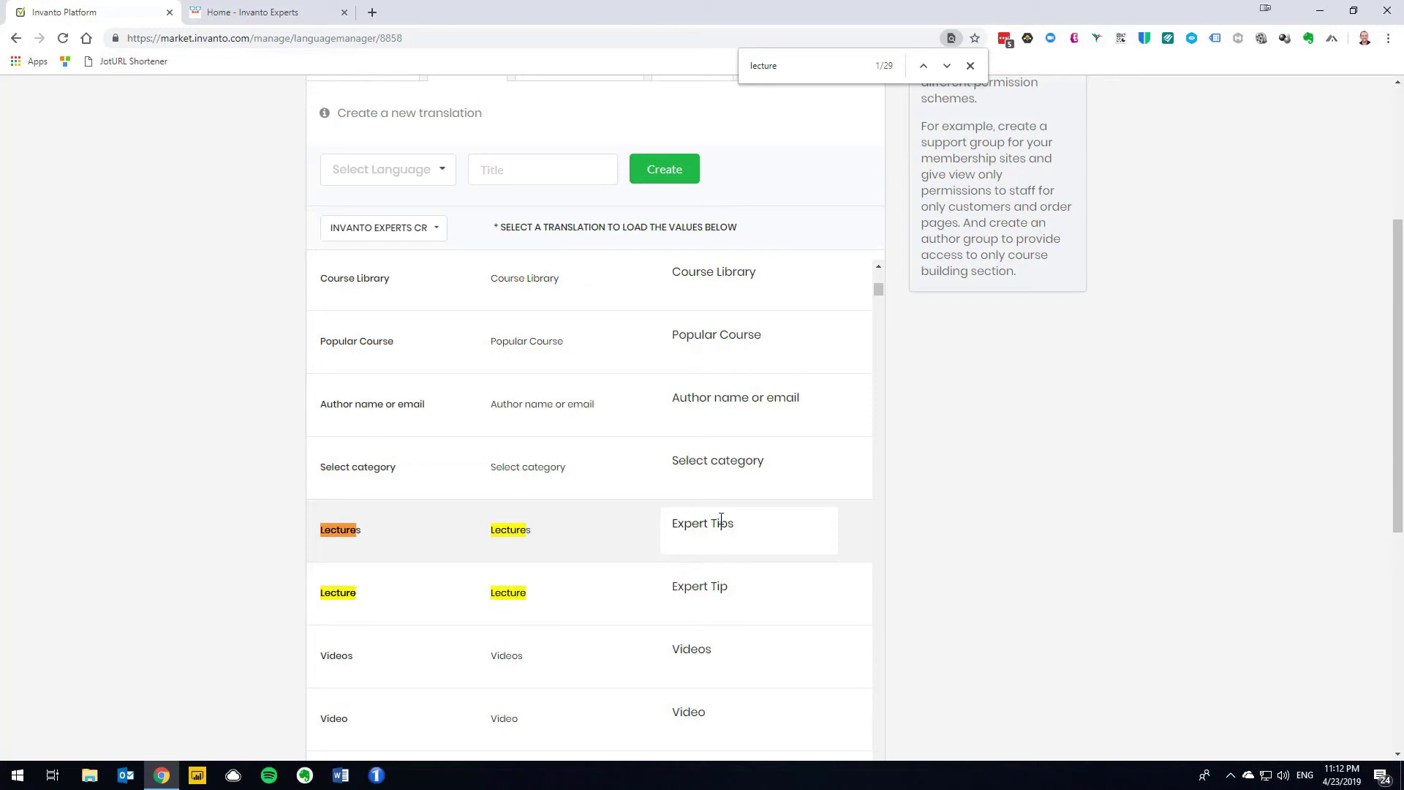
scroll(865, 533, down, 10)
scroll(968, 513, down, 5)
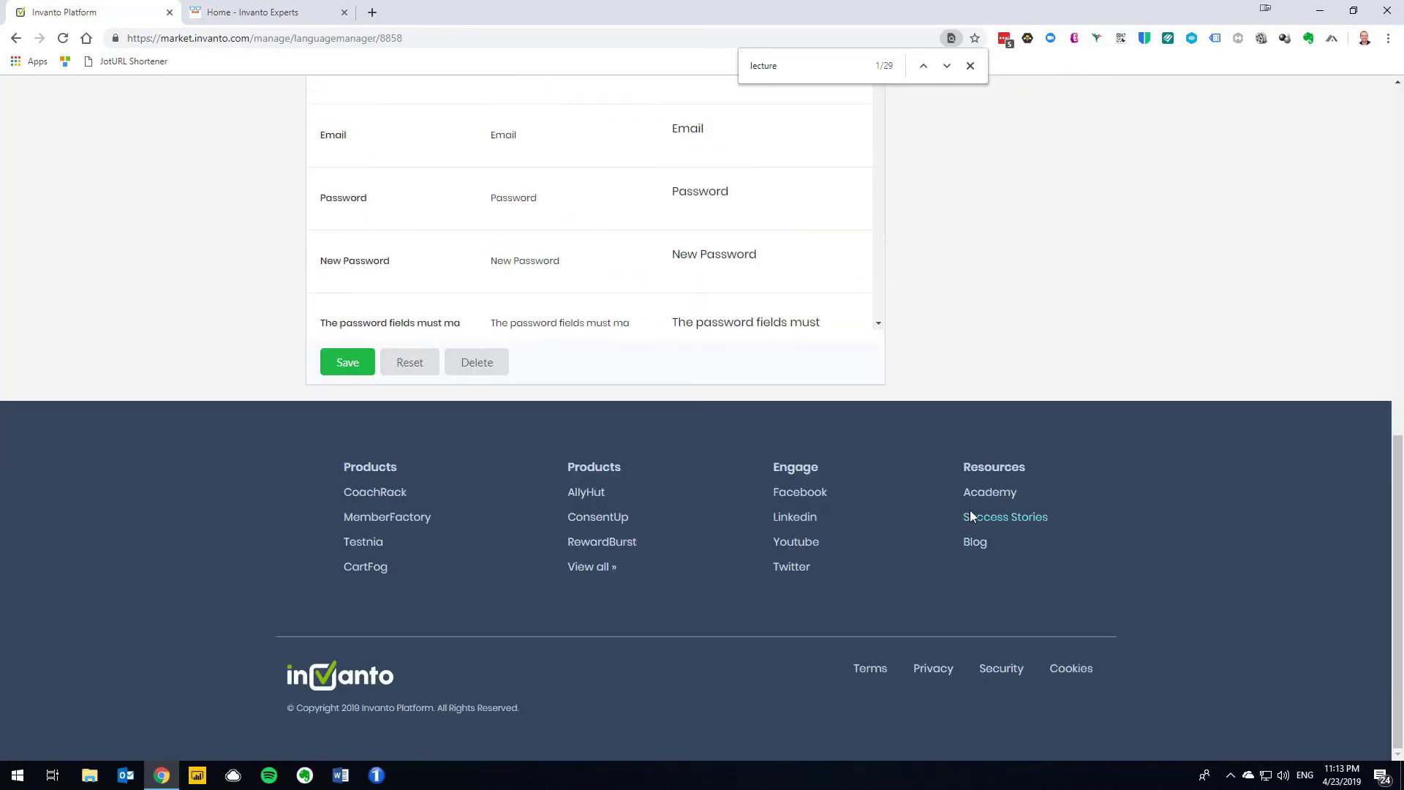
click(350, 366)
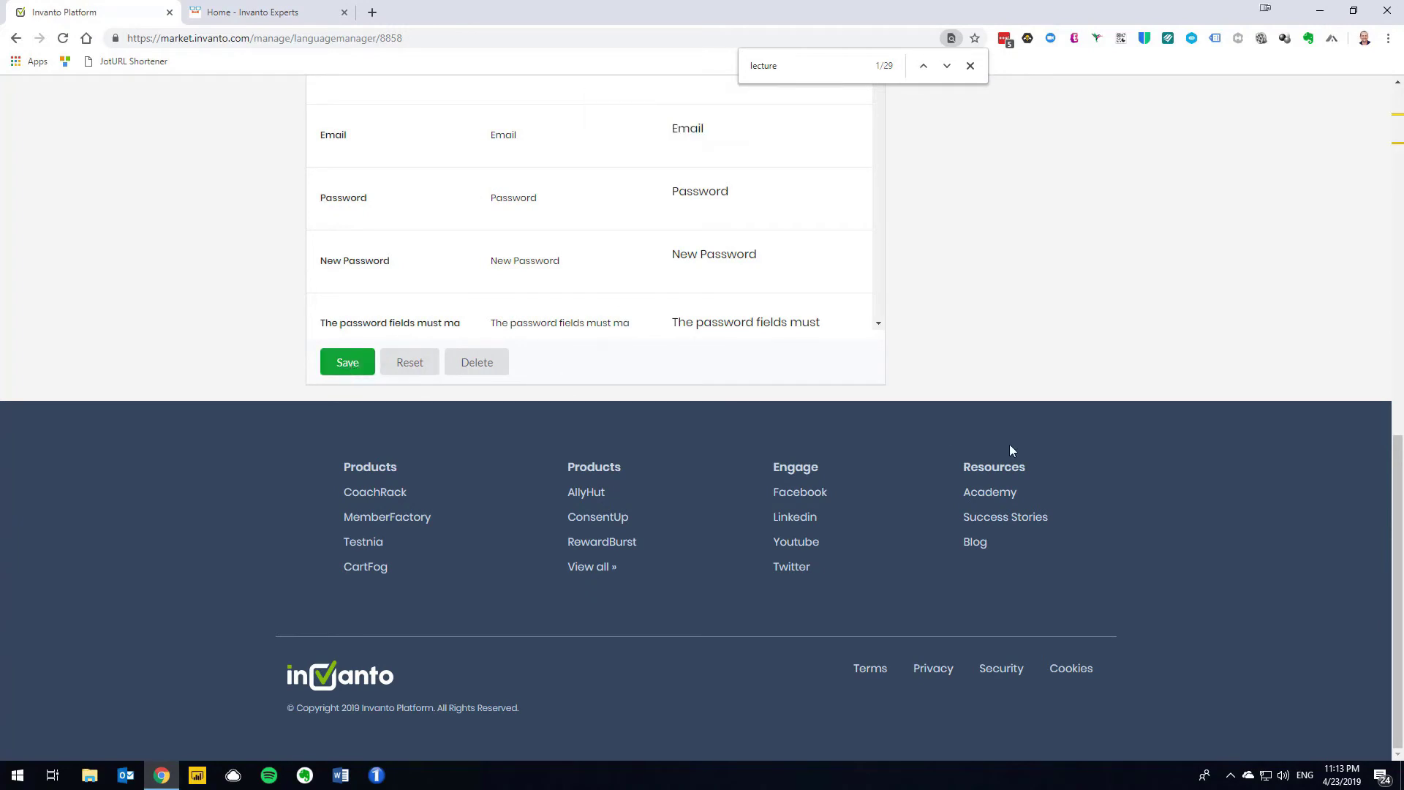
Step: Go to the Apps Dashboard, access CoachRack and open the dashboard of the Invanto Experts school
scroll(1398, 540, up, 10)
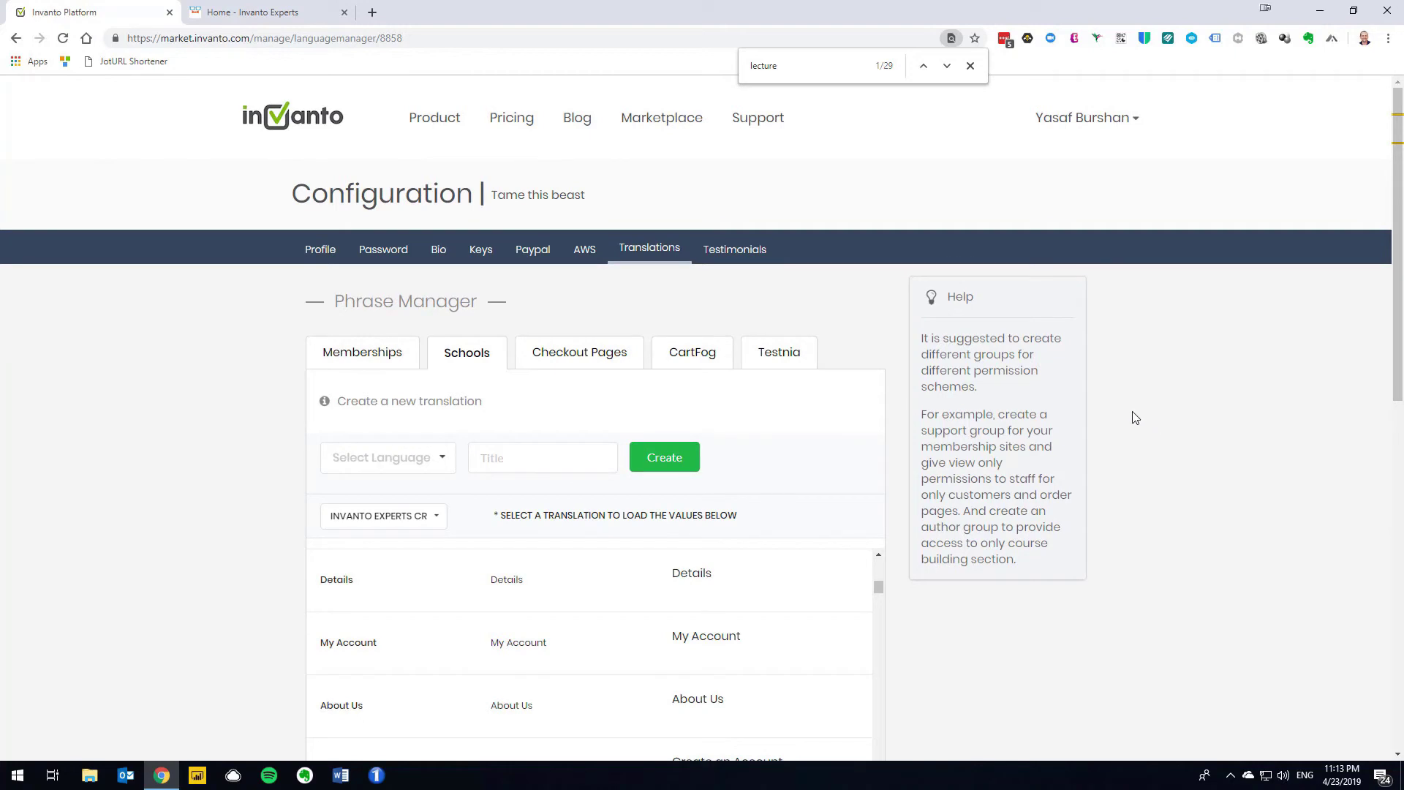
click(1139, 128)
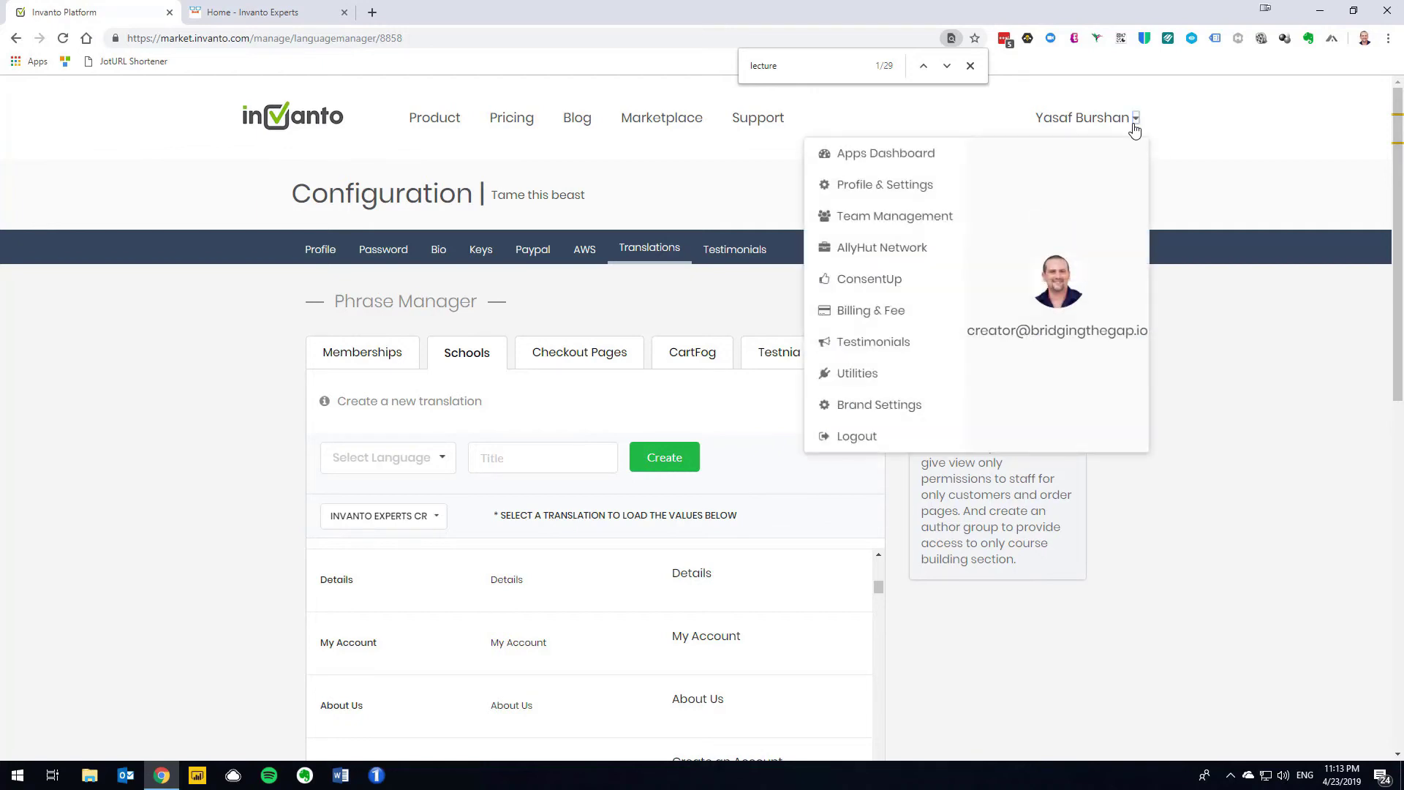
click(864, 163)
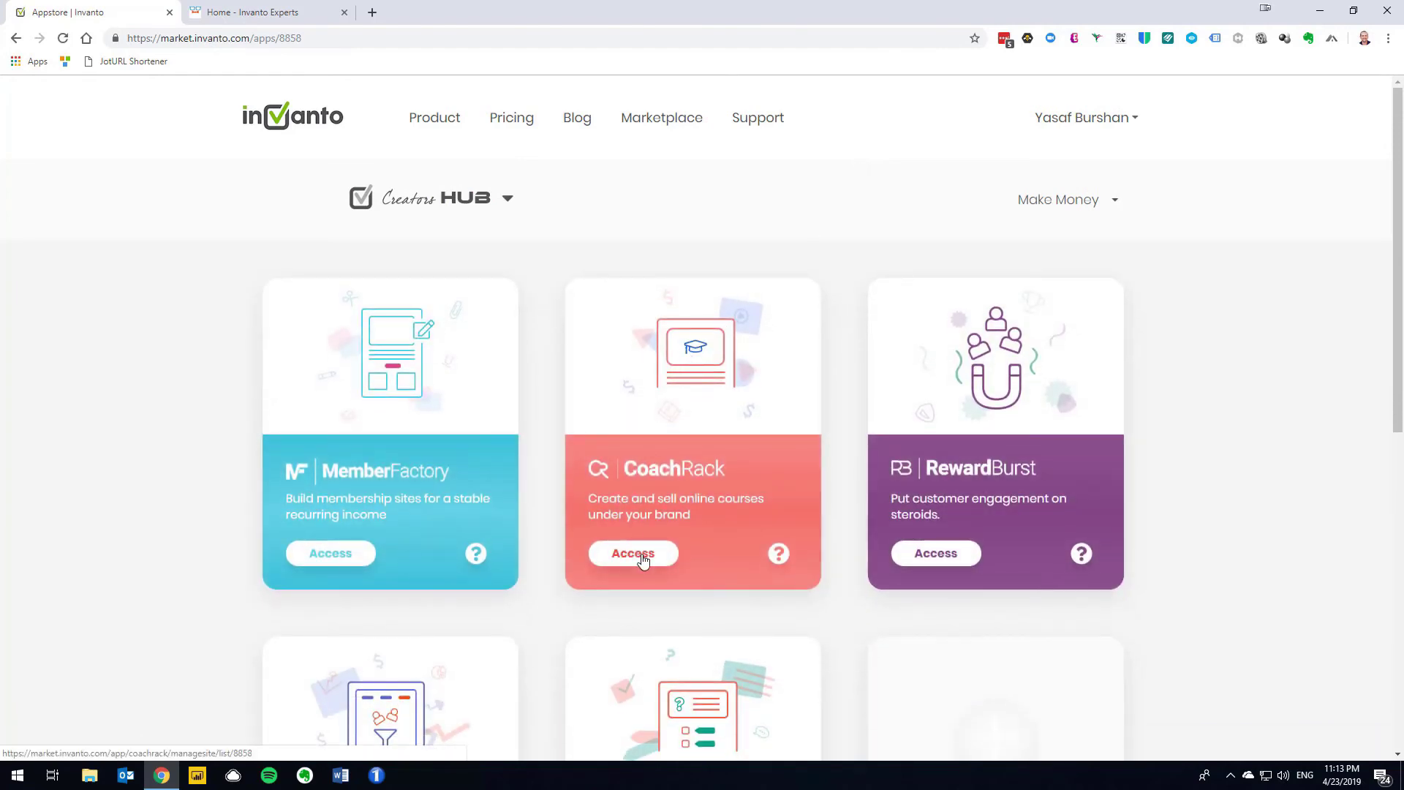
click(654, 565)
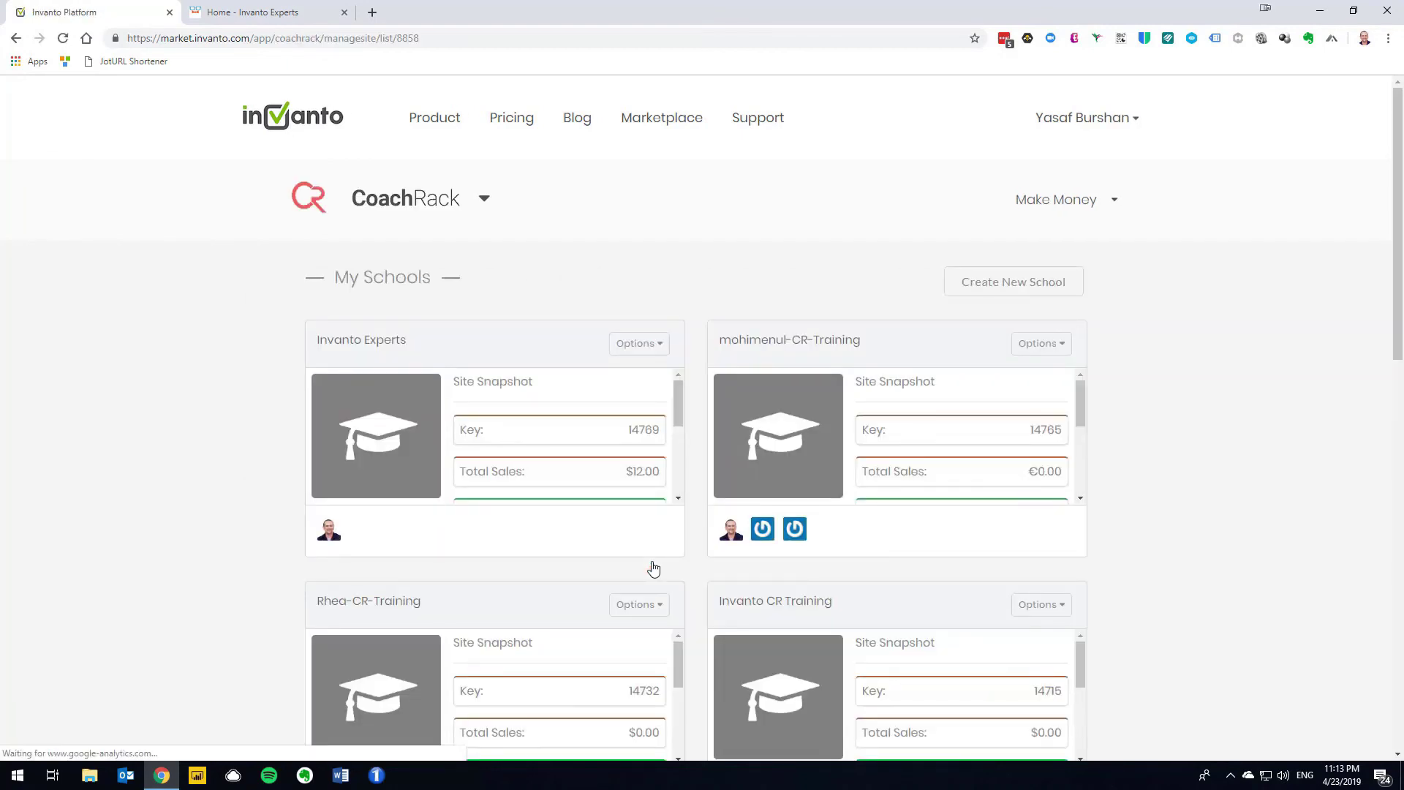
click(645, 354)
click(630, 384)
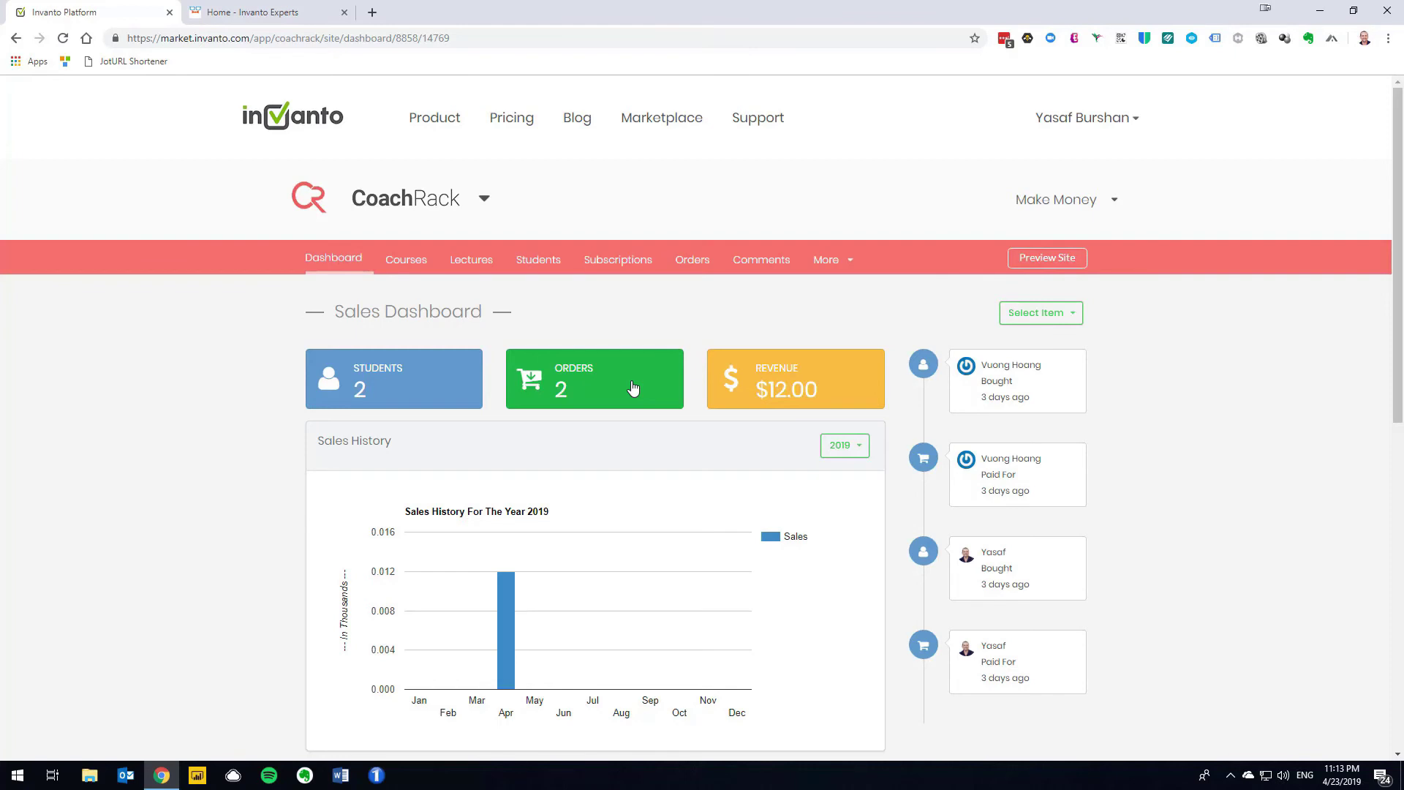
Step: In the School Details, set the school's translation to Invanto Experts CR and save the record
click(834, 272)
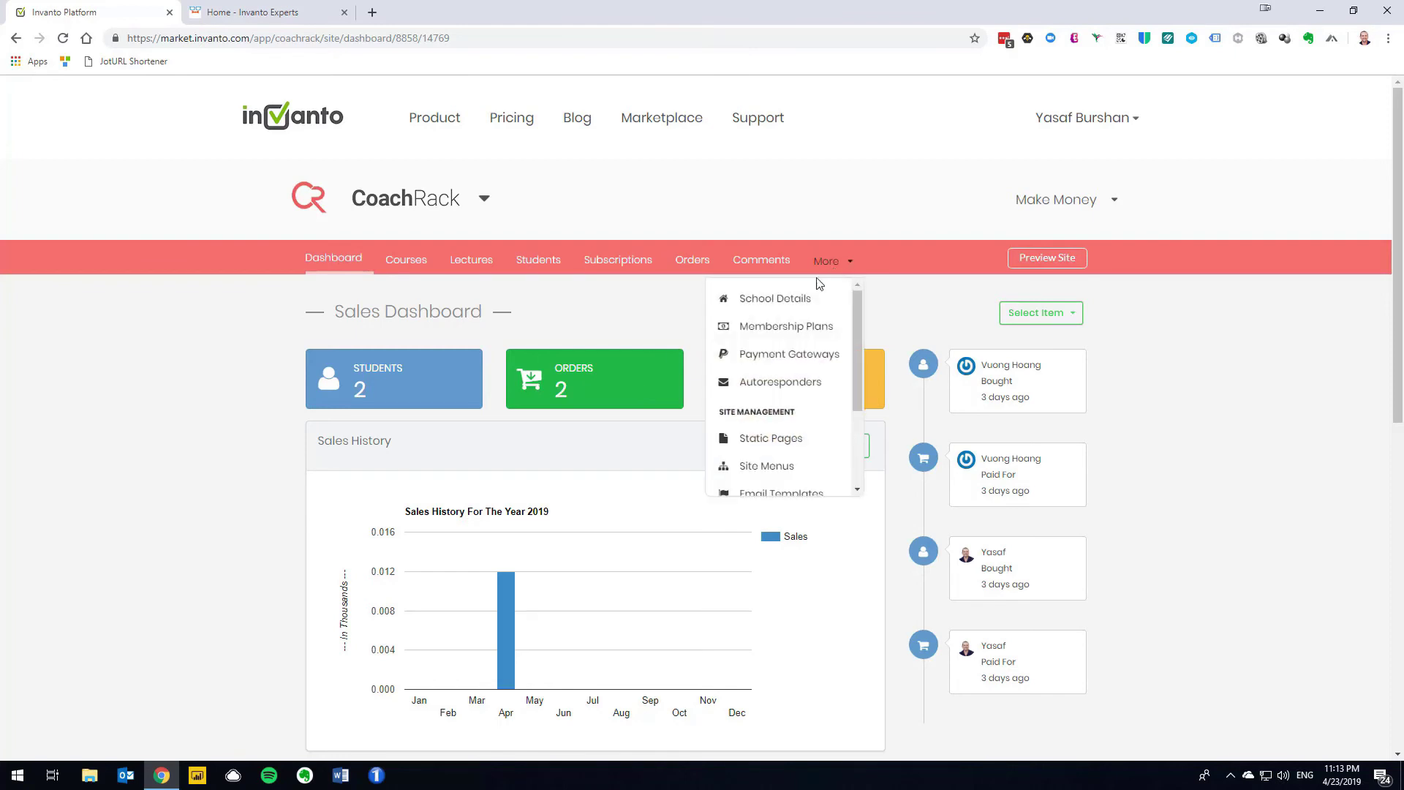
click(795, 308)
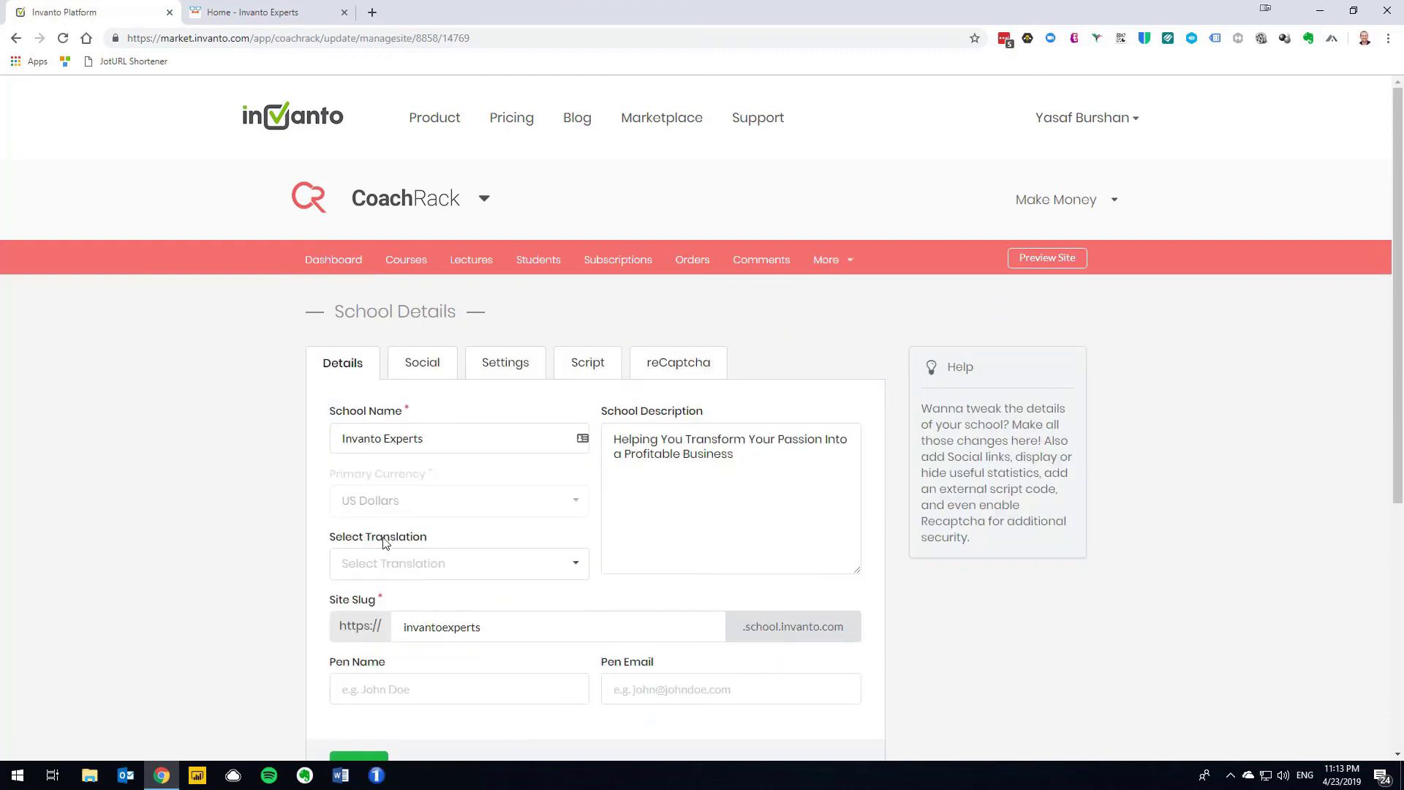
click(576, 571)
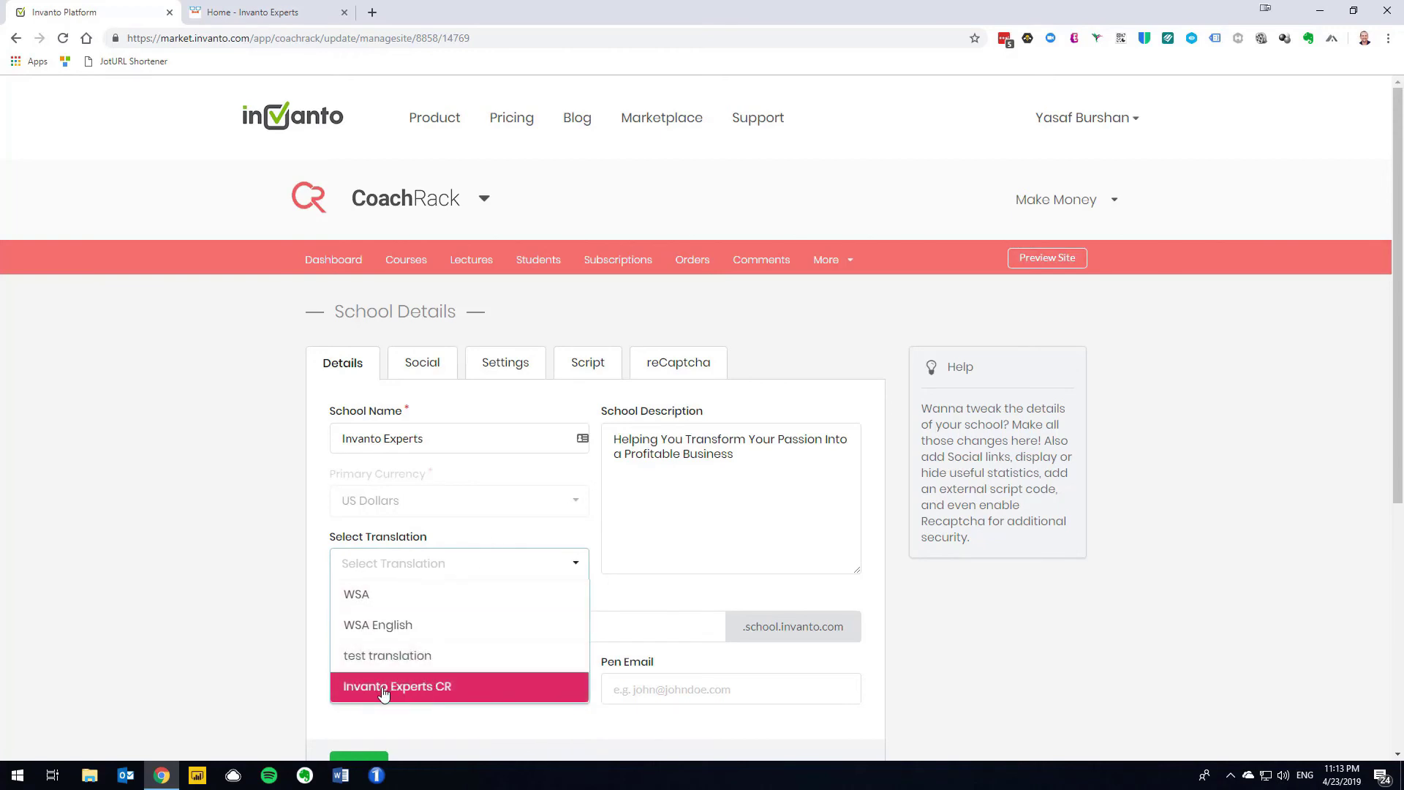
click(422, 691)
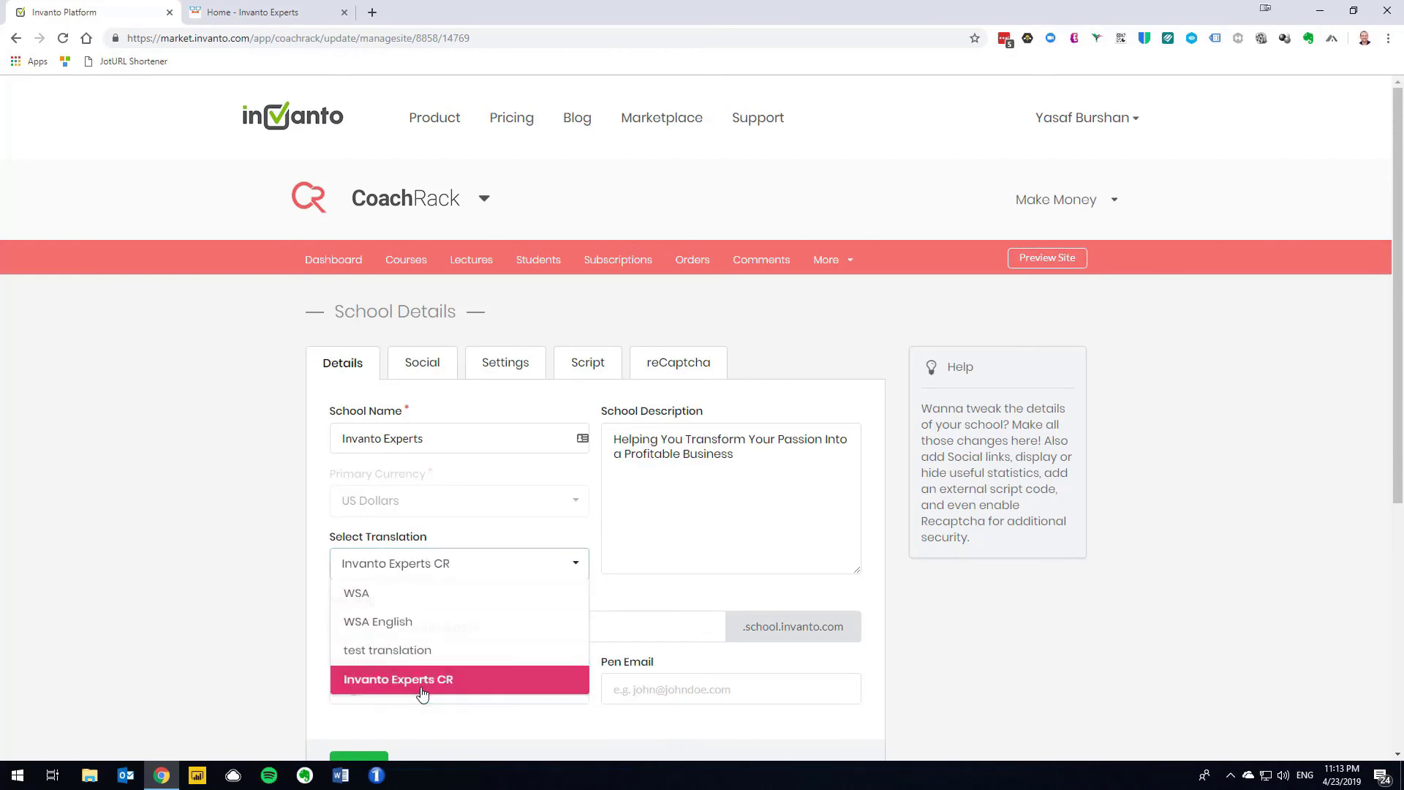
scroll(293, 677, down, 2)
click(357, 620)
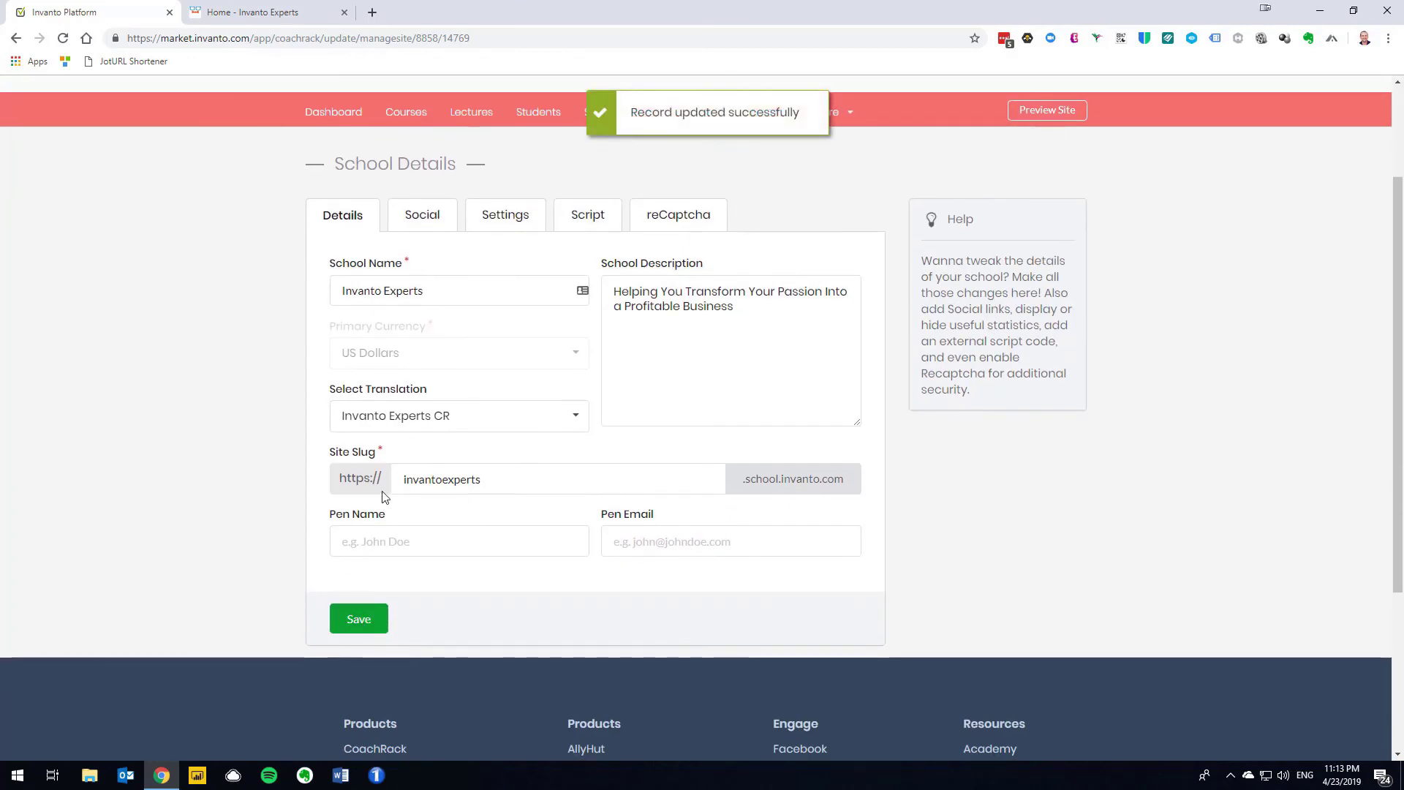
Step: Switch to the school's public lectures page, reload it and check the wording of the empty-list heading
click(255, 19)
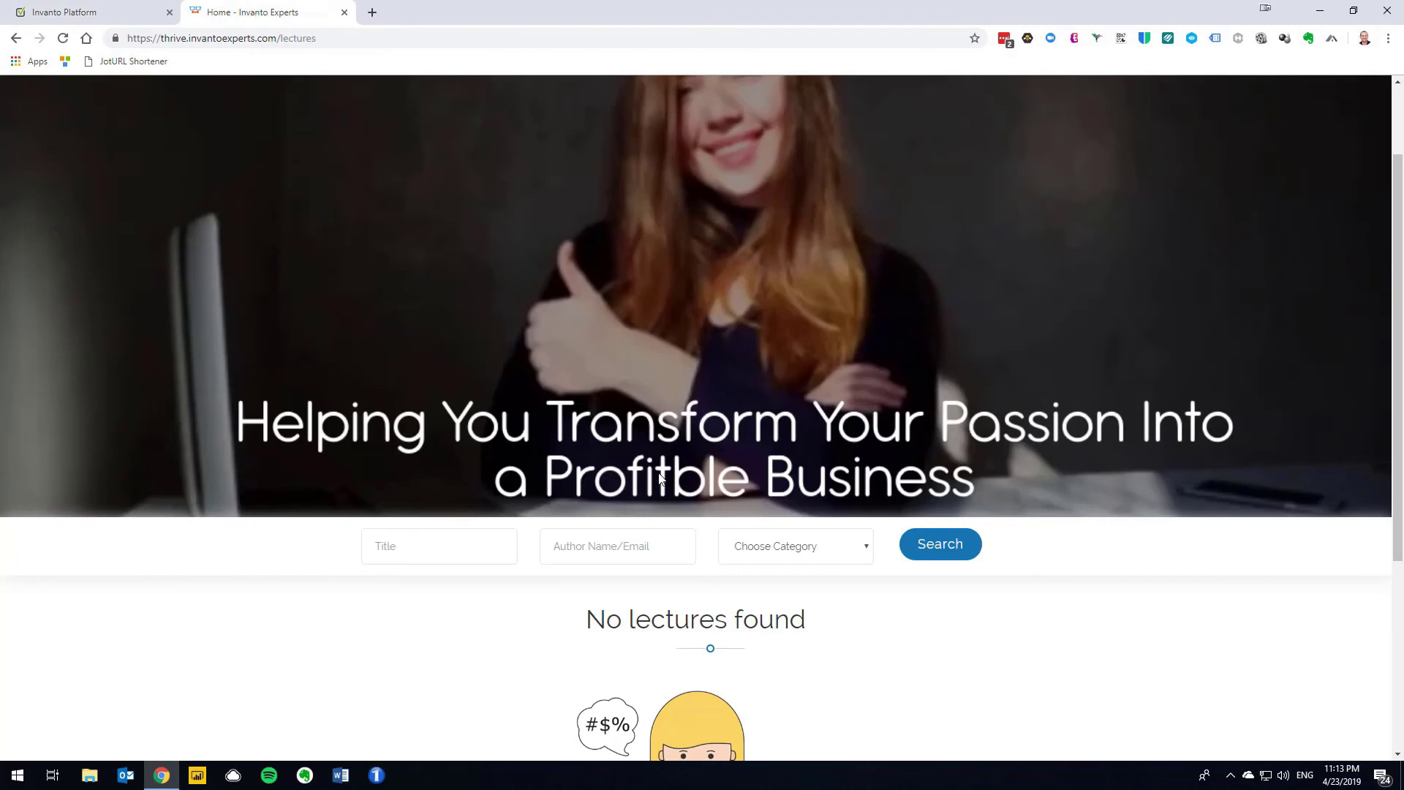
double_click(301, 46)
click(336, 41)
click(63, 39)
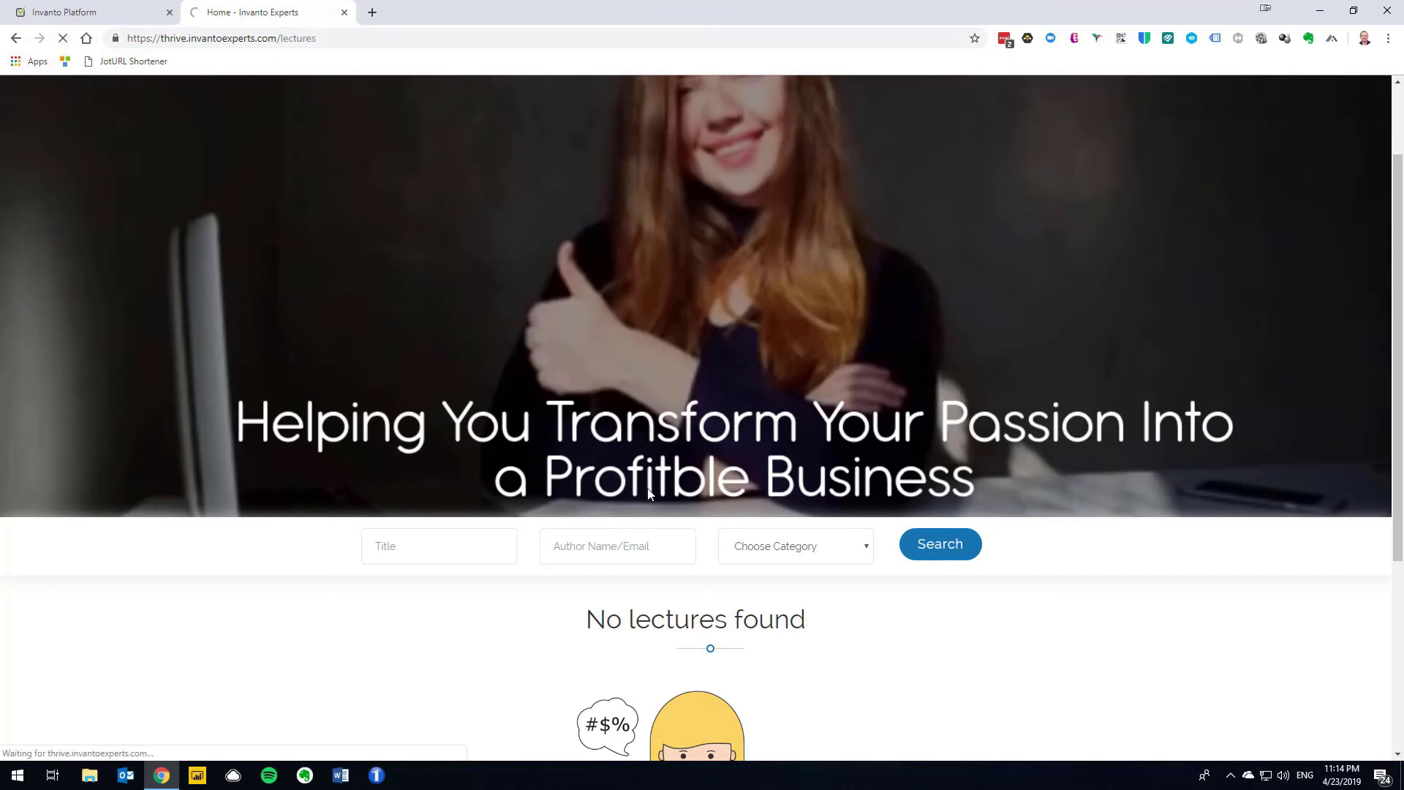
drag(613, 624, 746, 627)
click(928, 622)
scroll(875, 618, down, 2)
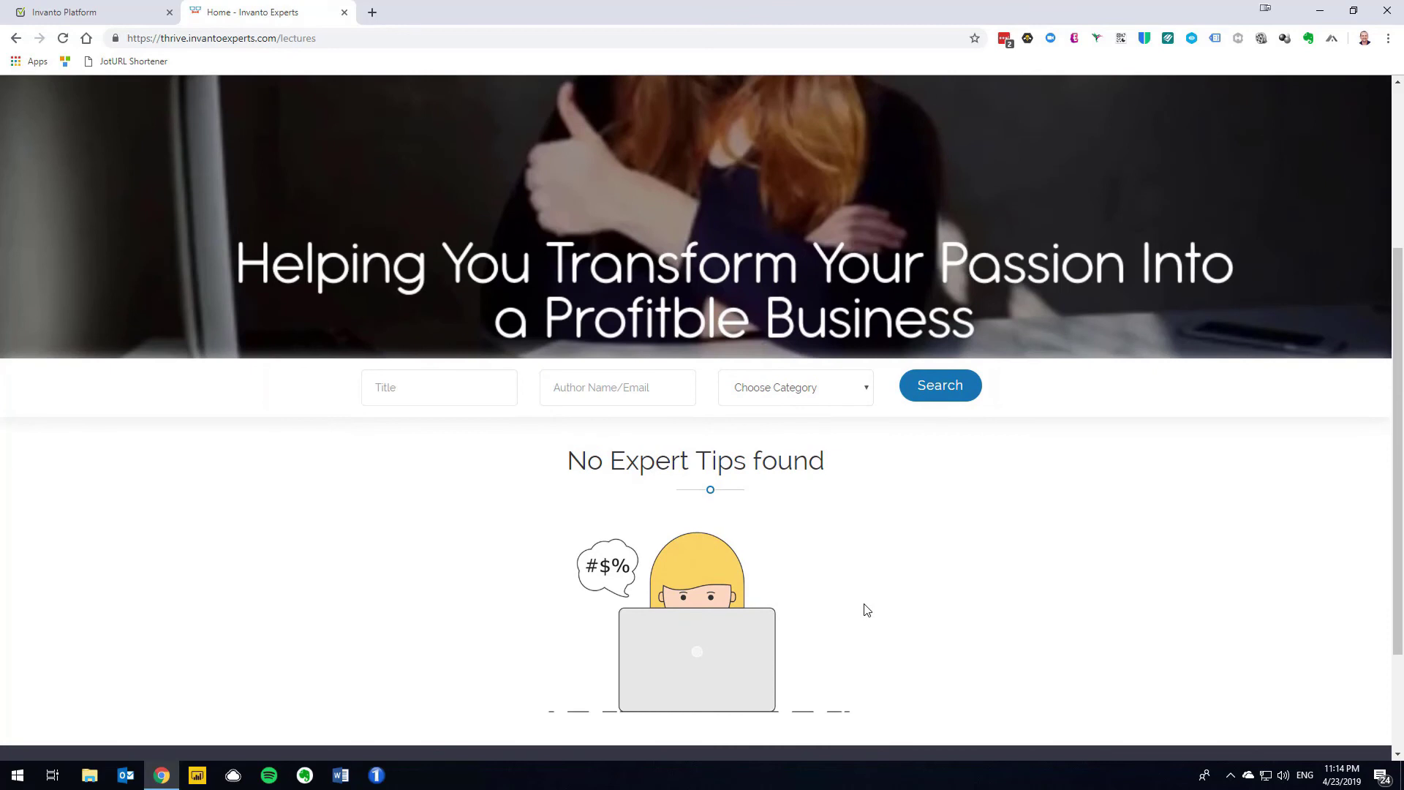
scroll(867, 610, up, 3)
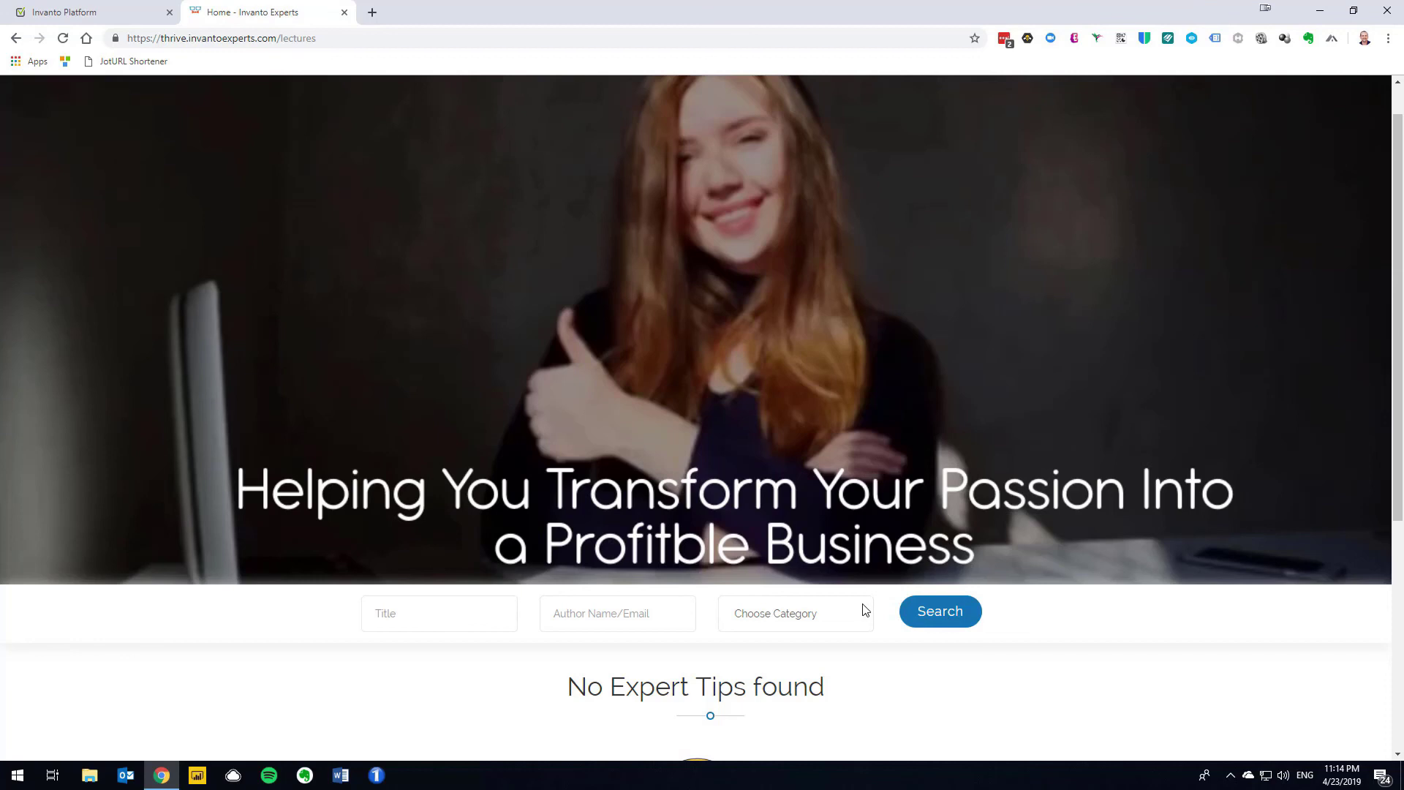
Step: Place the text cursor at the end of the lectures page's web address
click(344, 40)
click(356, 43)
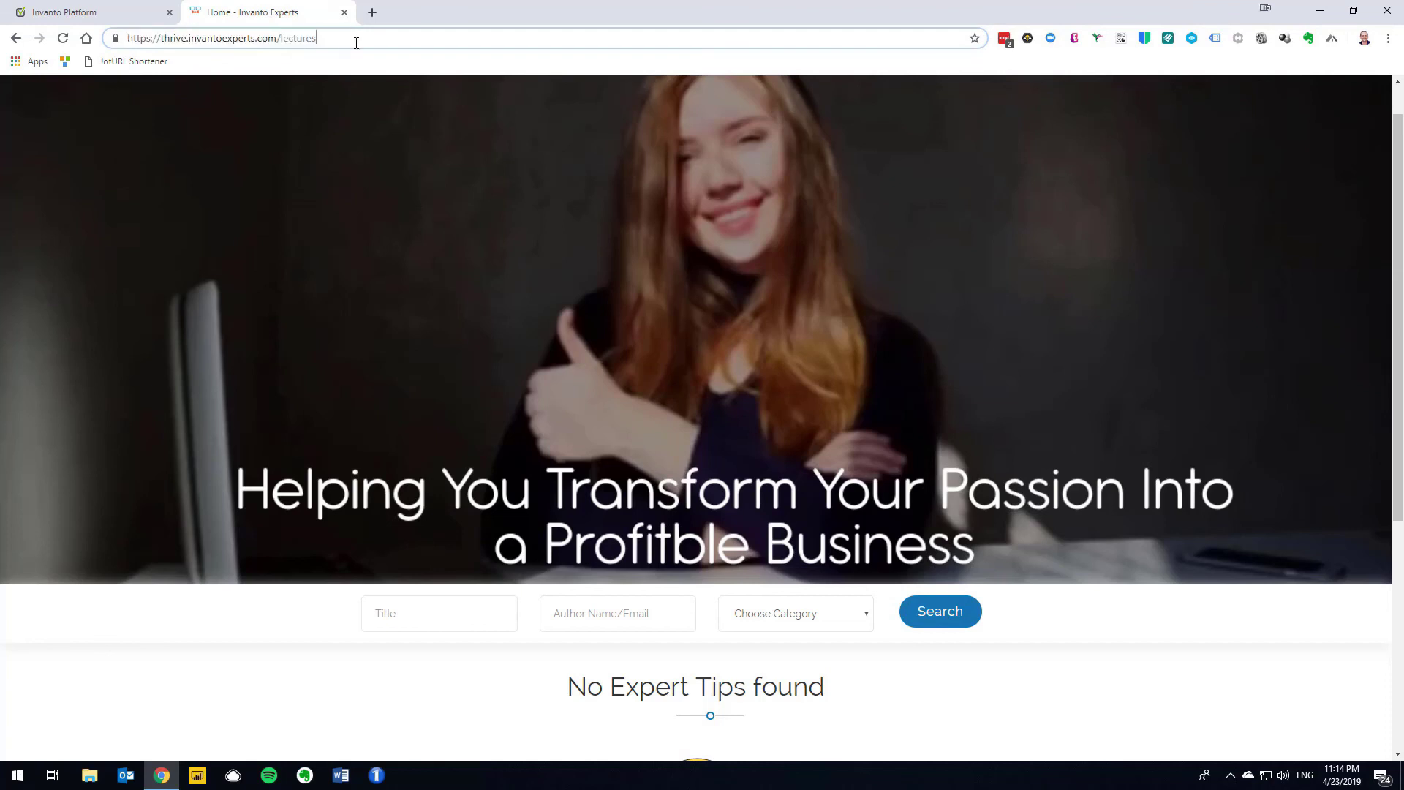